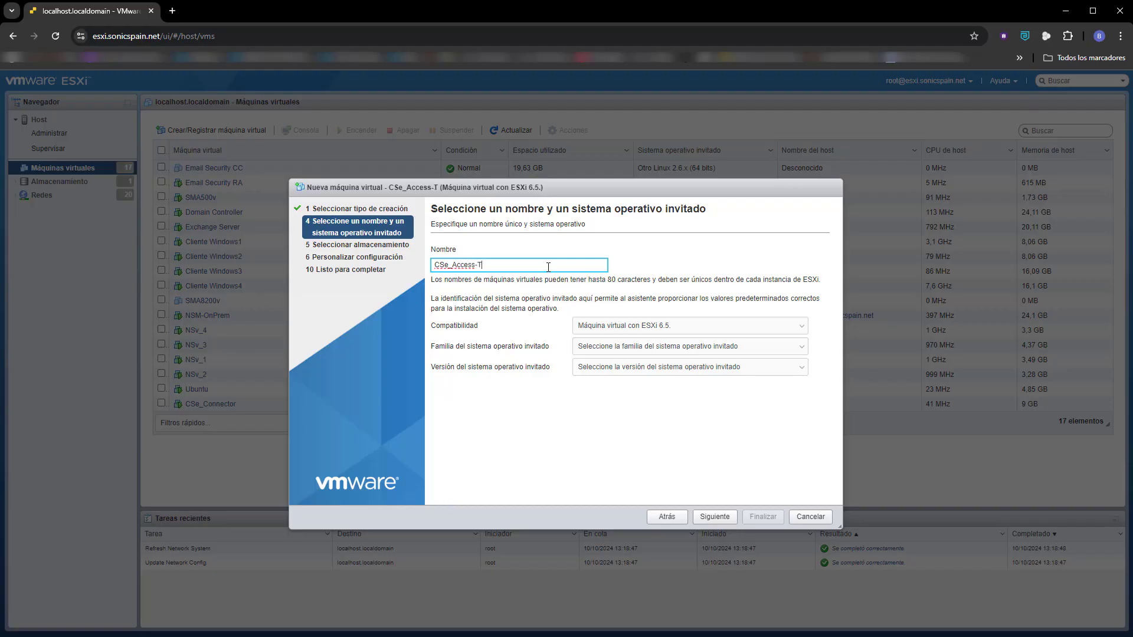
# Set the guest OS family to Linux and its version to Ubuntu Linux (64 bits), and accept datastore1 as storage.
pyautogui.click(639, 347)
pyautogui.click(622, 378)
pyautogui.click(632, 367)
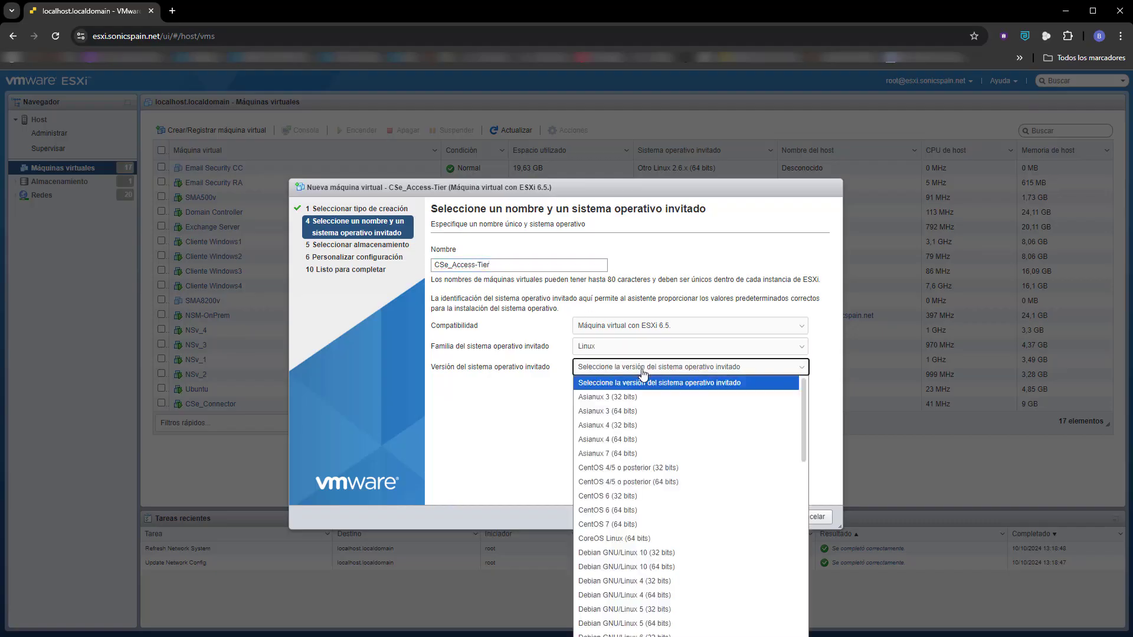
pyautogui.scroll(-5, 700, 549)
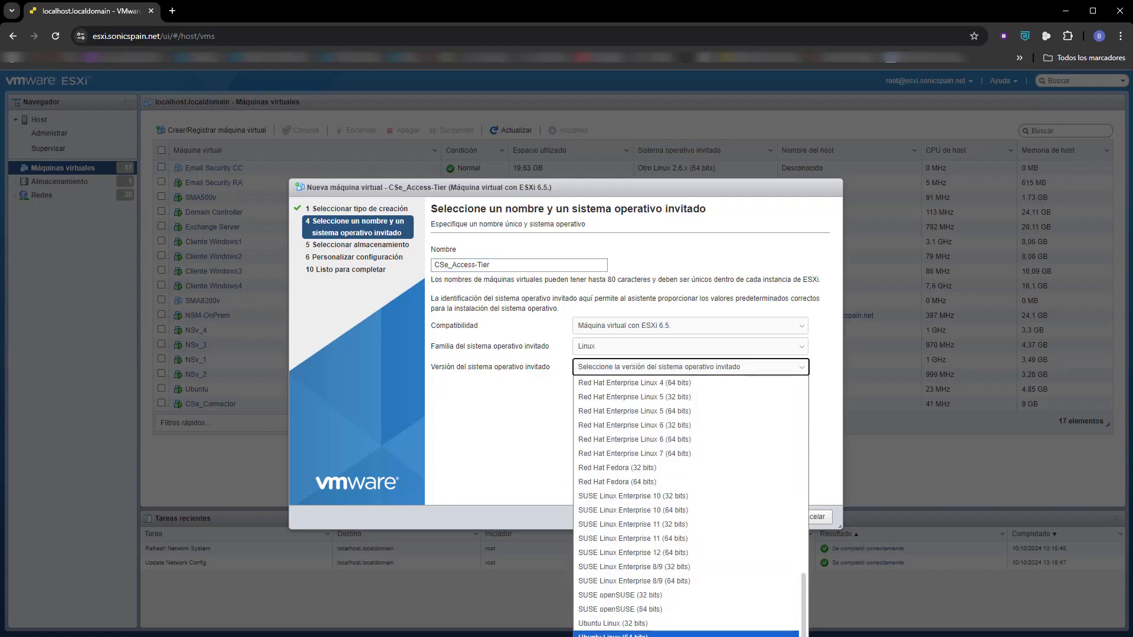
pyautogui.click(625, 634)
pyautogui.click(720, 523)
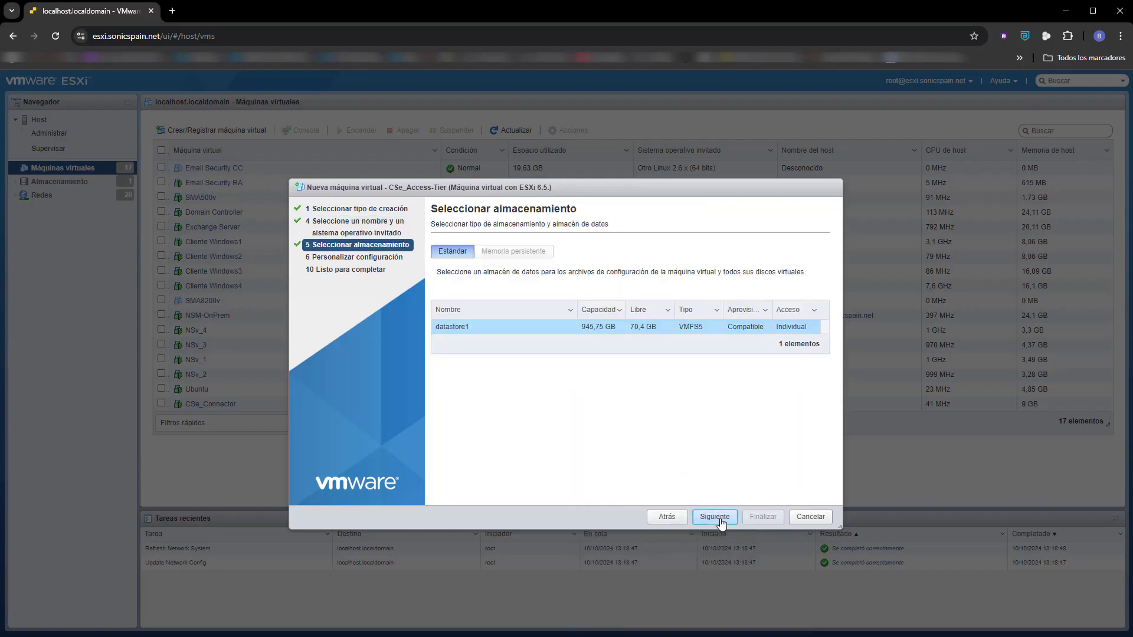
pyautogui.click(715, 517)
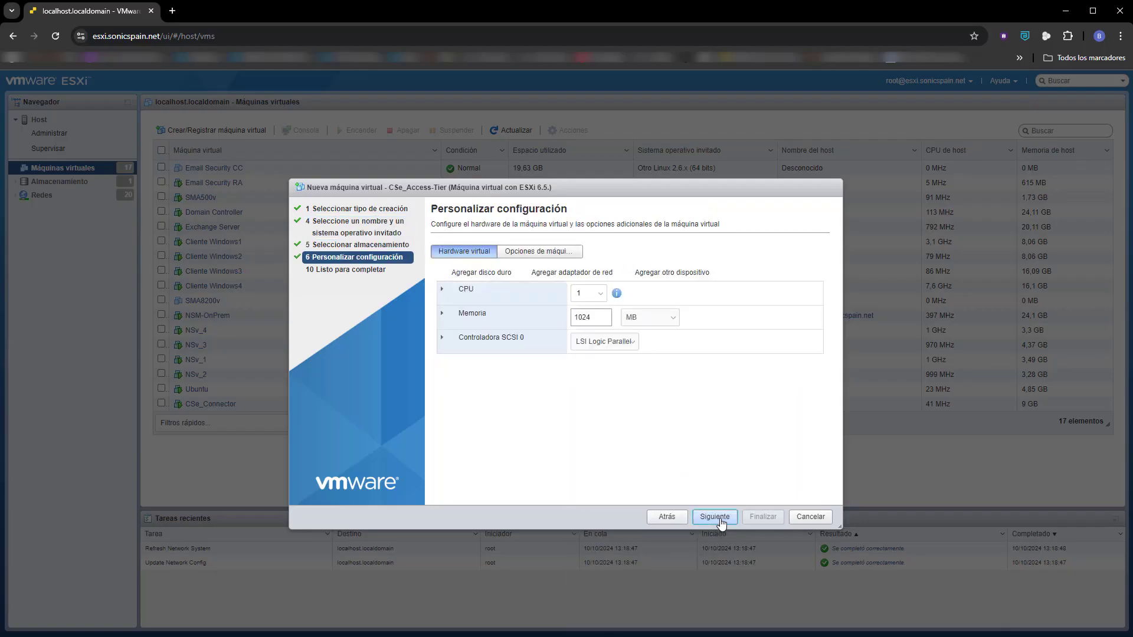
# Set the new virtual machine's memory to 6 GB.
pyautogui.click(643, 321)
pyautogui.click(659, 347)
pyautogui.doubleClick(591, 317)
pyautogui.write('6')
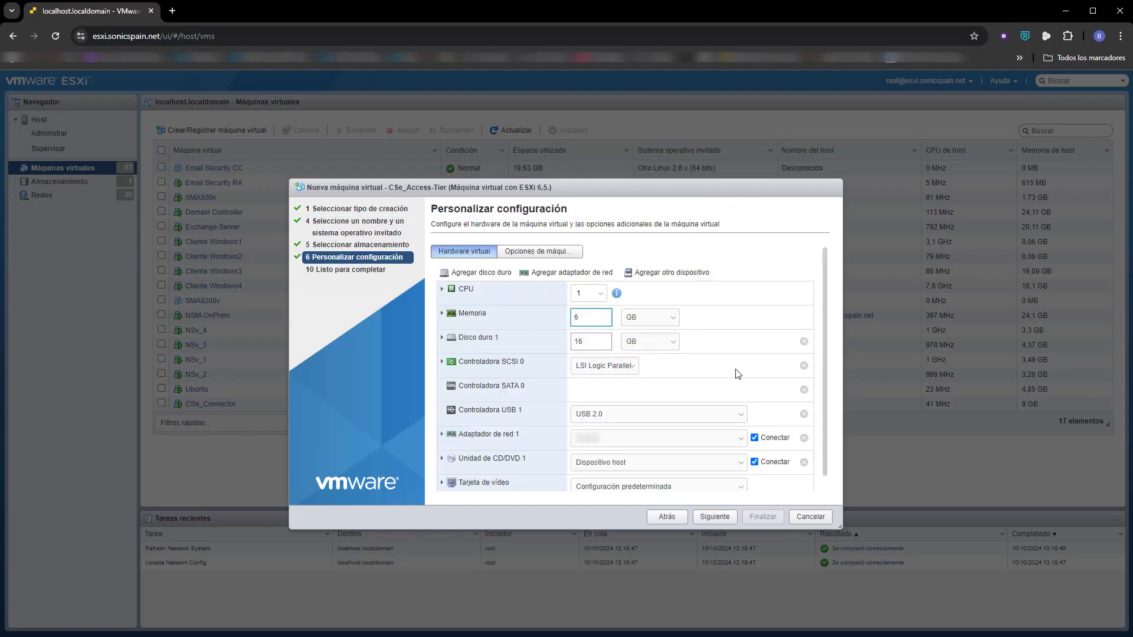
# Assign network adapter 1 to the CSe_Access-Tier network and open the source choices for CD/DVD drive 1.
pyautogui.click(717, 440)
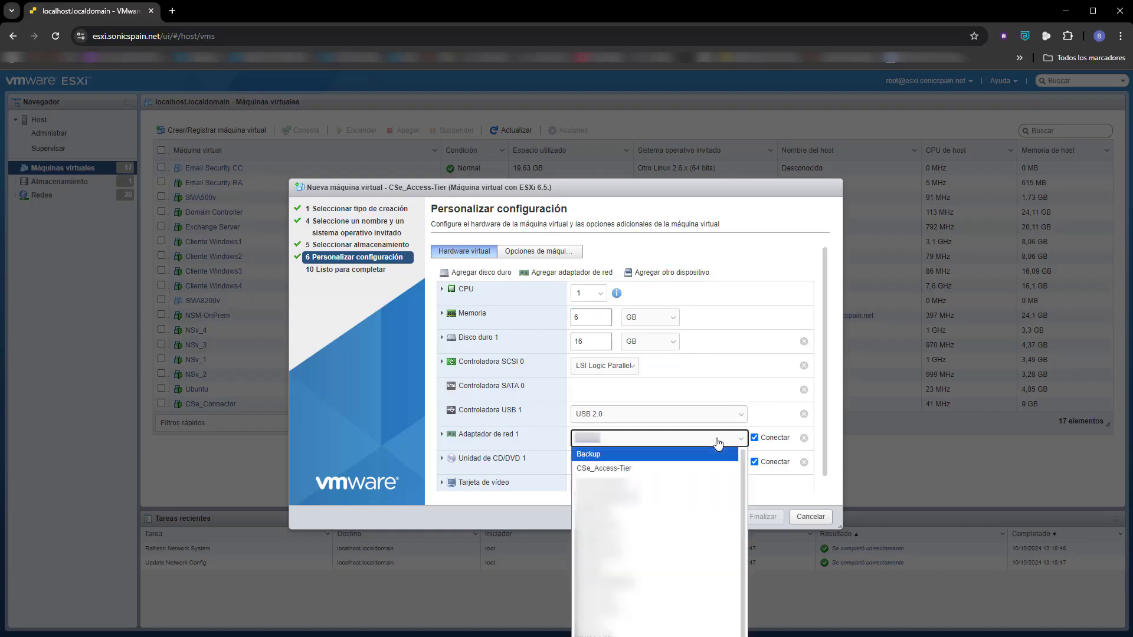
pyautogui.click(649, 468)
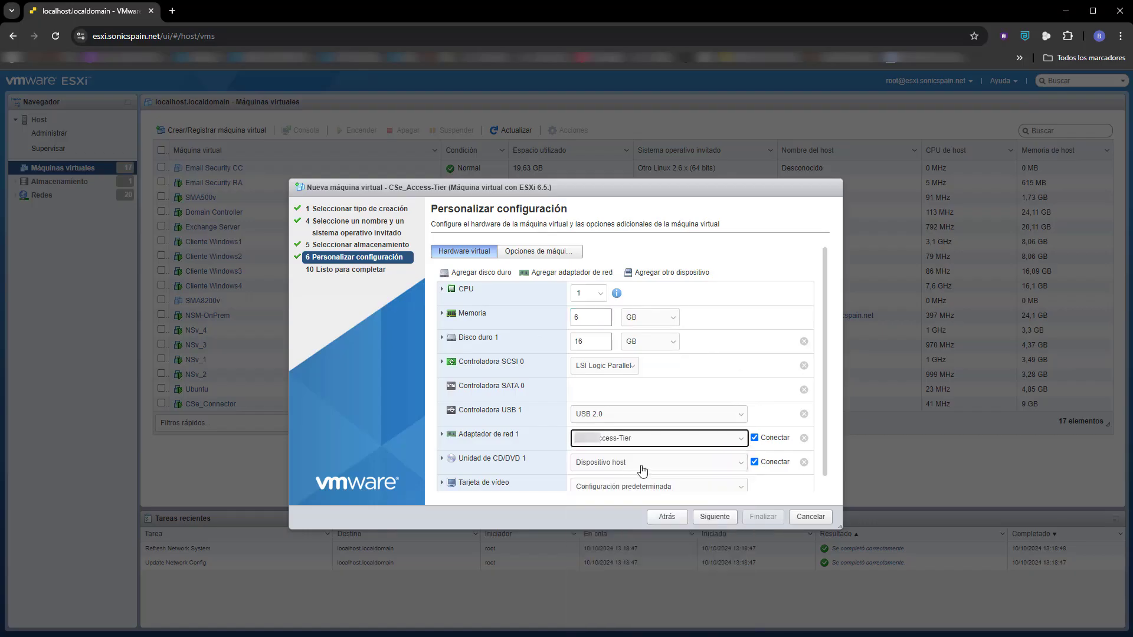
pyautogui.click(674, 466)
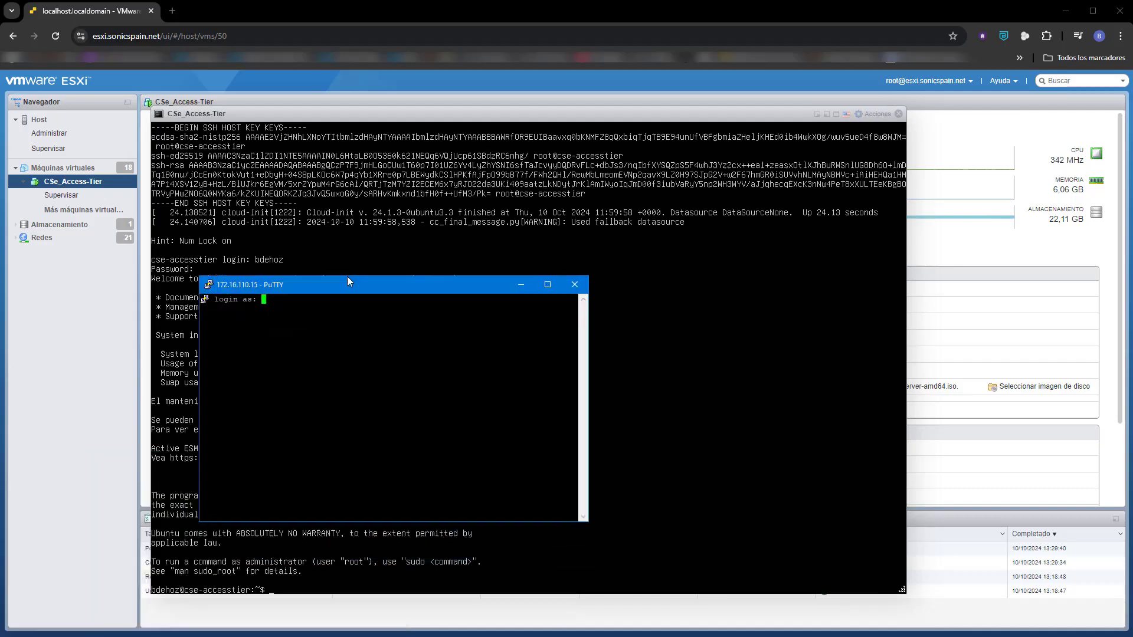
# Log in to the 172.16.110.15 PuTTY session with the account username and password.
pyautogui.moveTo(347, 276); pyautogui.dragTo(346, 244)
pyautogui.write('bdehoz')
pyautogui.press('Return')
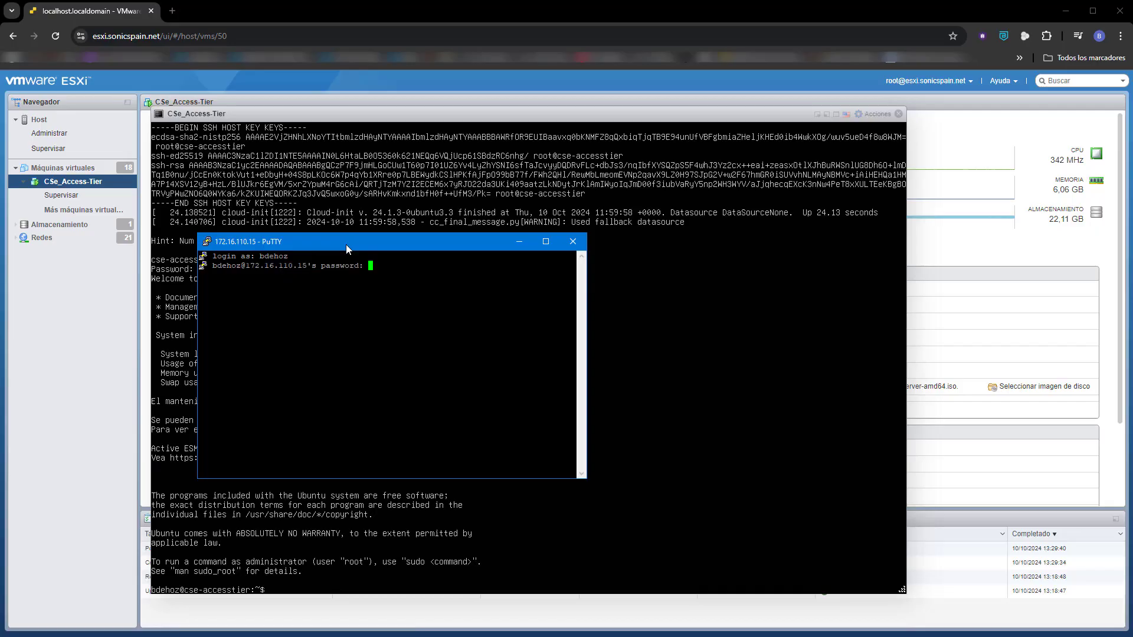
pyautogui.press('Return')
# Open the SonicWall Cloud Secure Edge admin console in a new browser tab.
pyautogui.click(172, 12)
pyautogui.write('https://eucc.console.banyanops.com/admin-console/home/overview')
pyautogui.press('Return')
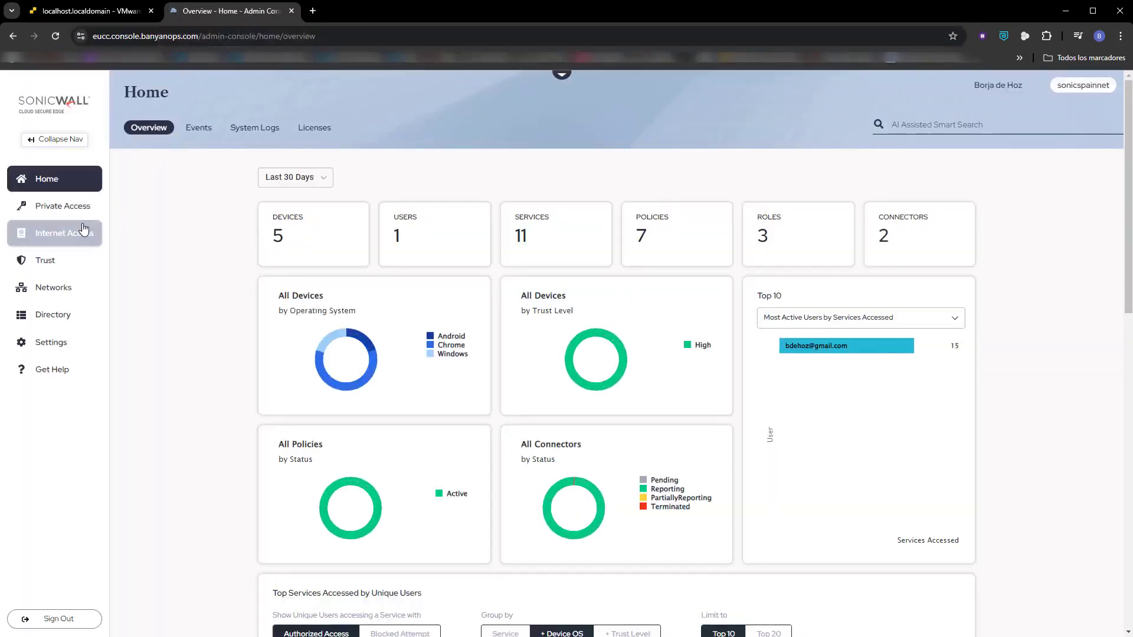
# Start a new access tier in Networks, name it Ubuntu_Access-Tier0, and choose to secure a Service Tunnel with it.
pyautogui.click(63, 289)
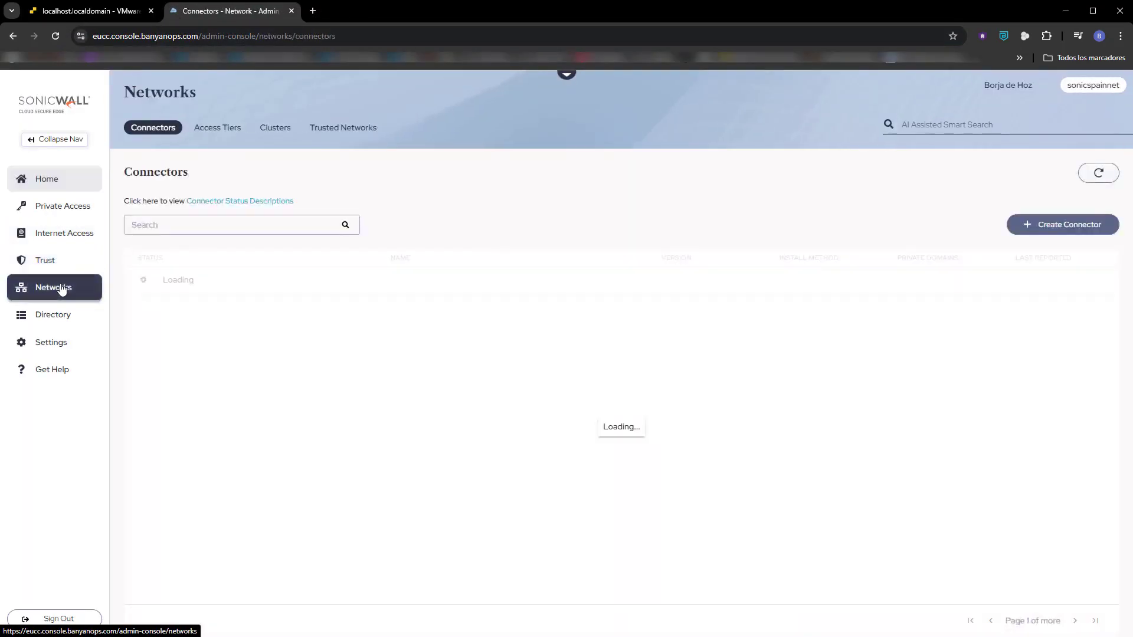
pyautogui.click(224, 128)
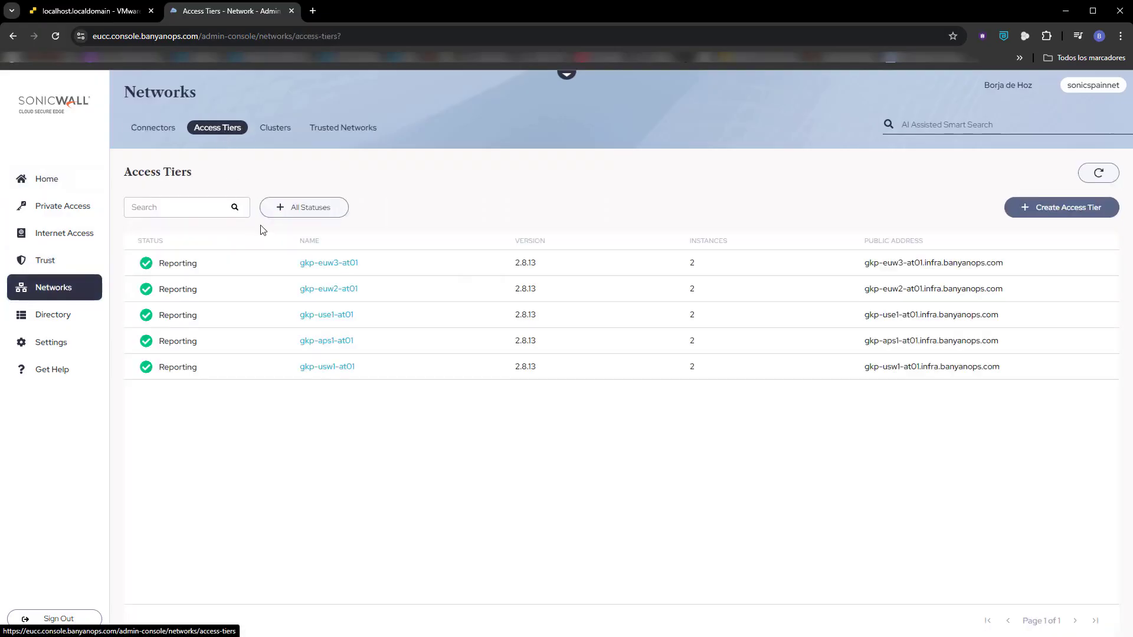
pyautogui.click(1056, 210)
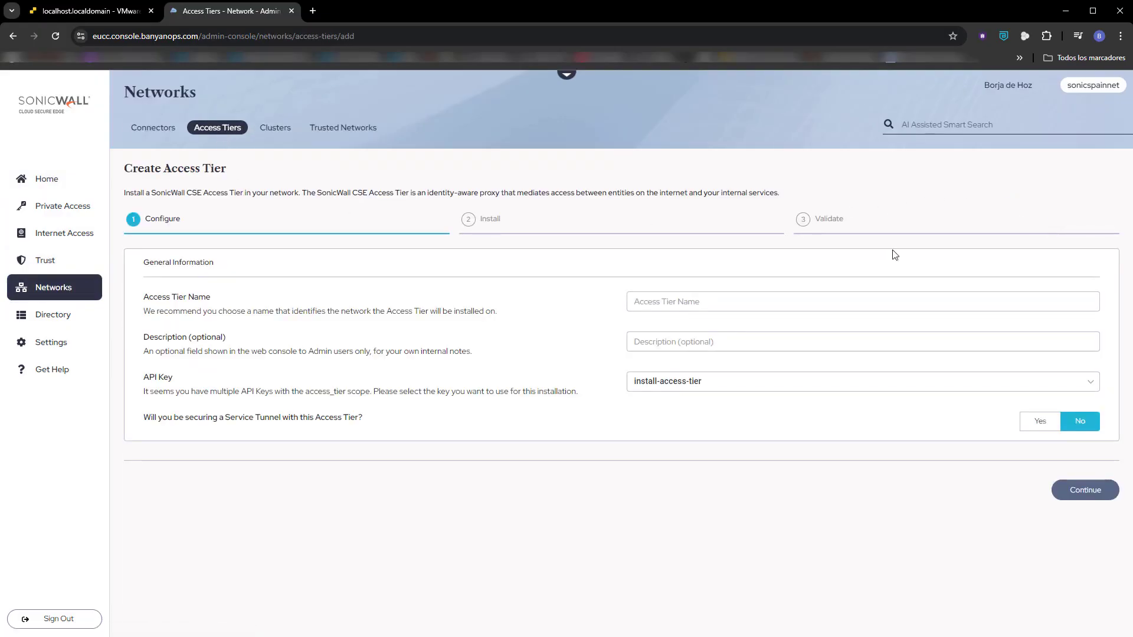
pyautogui.click(692, 302)
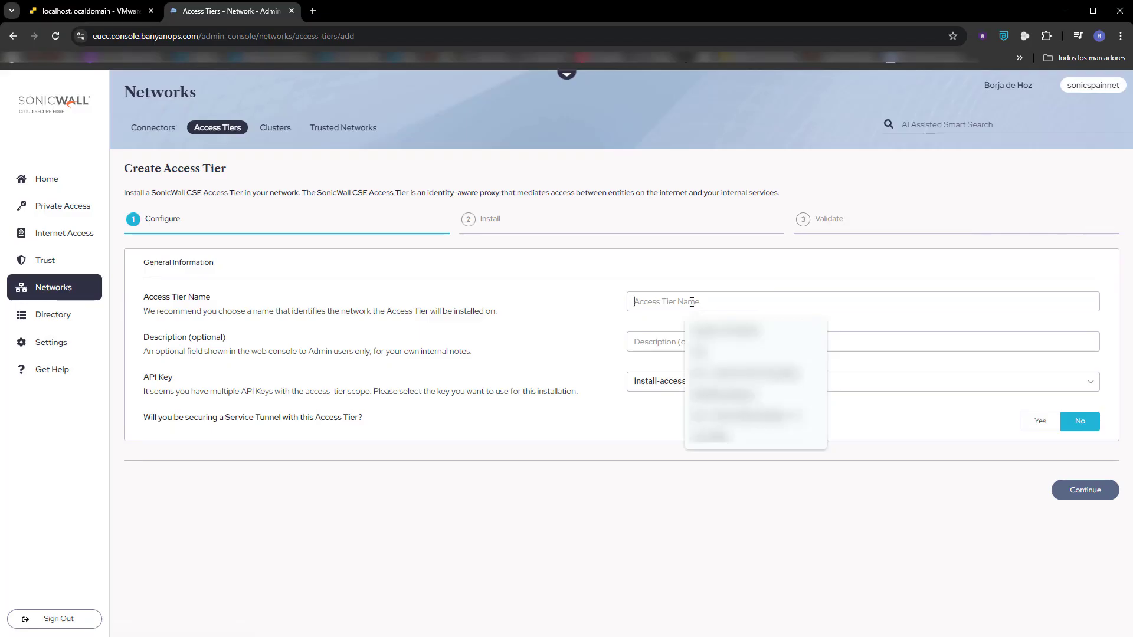
pyautogui.write('Ubuntu')
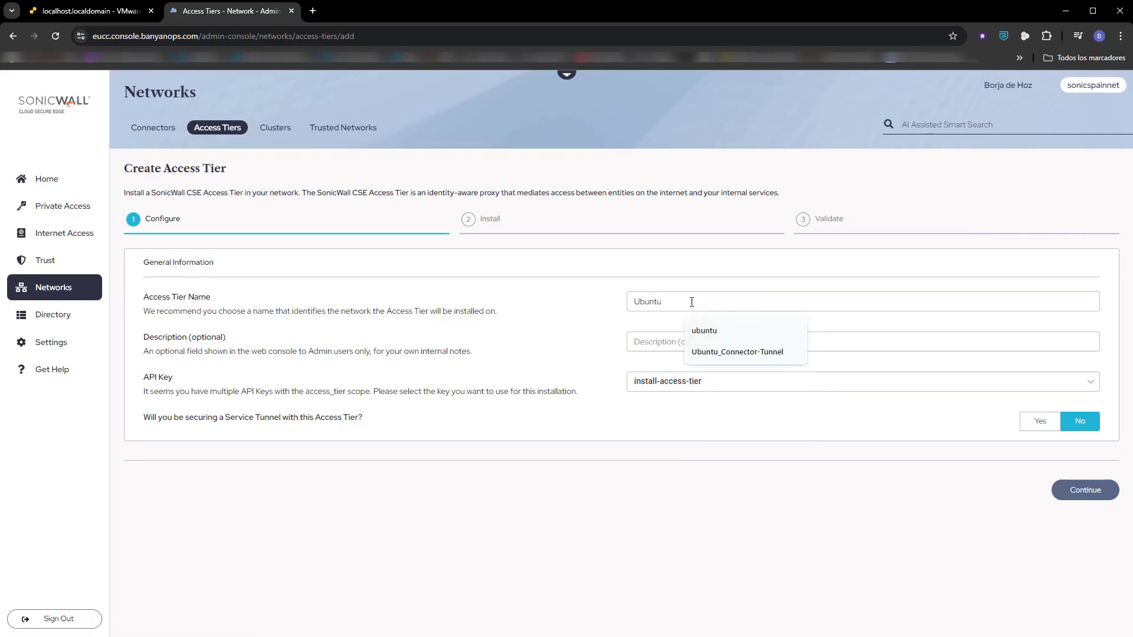
pyautogui.write('_Access')
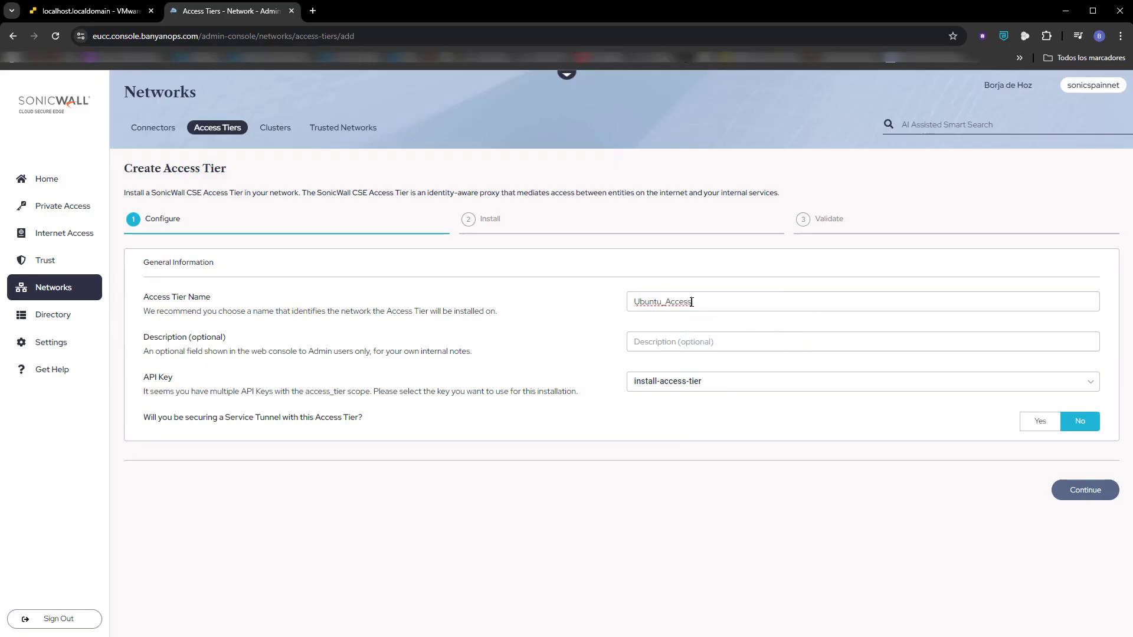
pyautogui.write('_Tier0')
pyautogui.click(1041, 421)
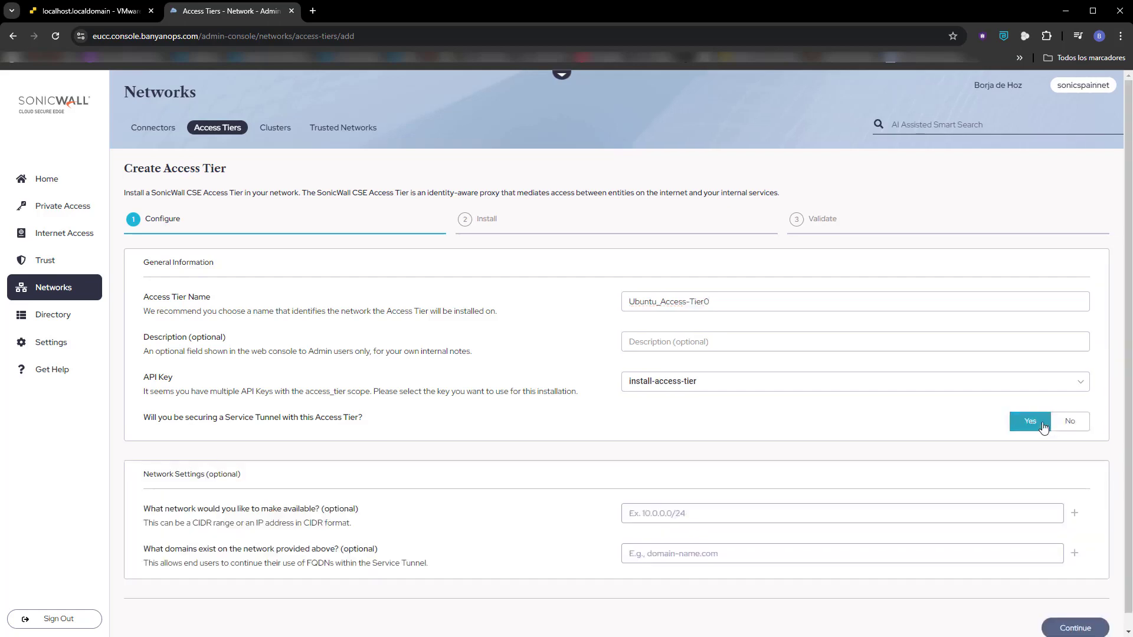
# Add 0.0.0.0/1 and 128.0.0.0/1 as the access tier's available networks and continue to installation.
pyautogui.click(704, 511)
pyautogui.write('0.0.0.0/1')
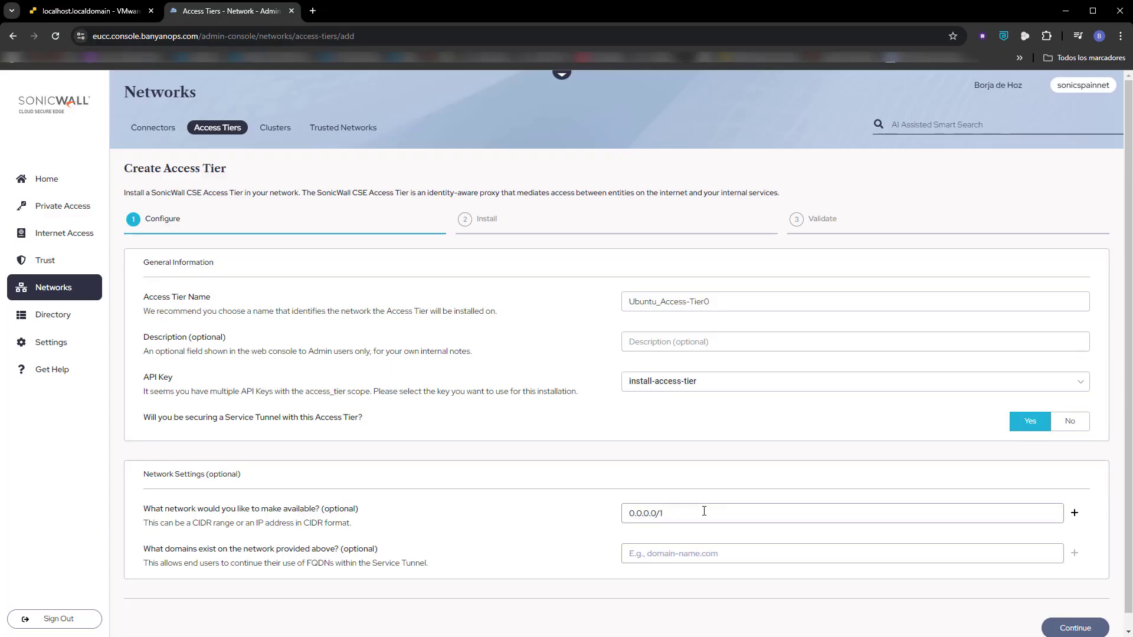
pyautogui.click(1073, 513)
pyautogui.click(686, 536)
pyautogui.write('128.0.0.')
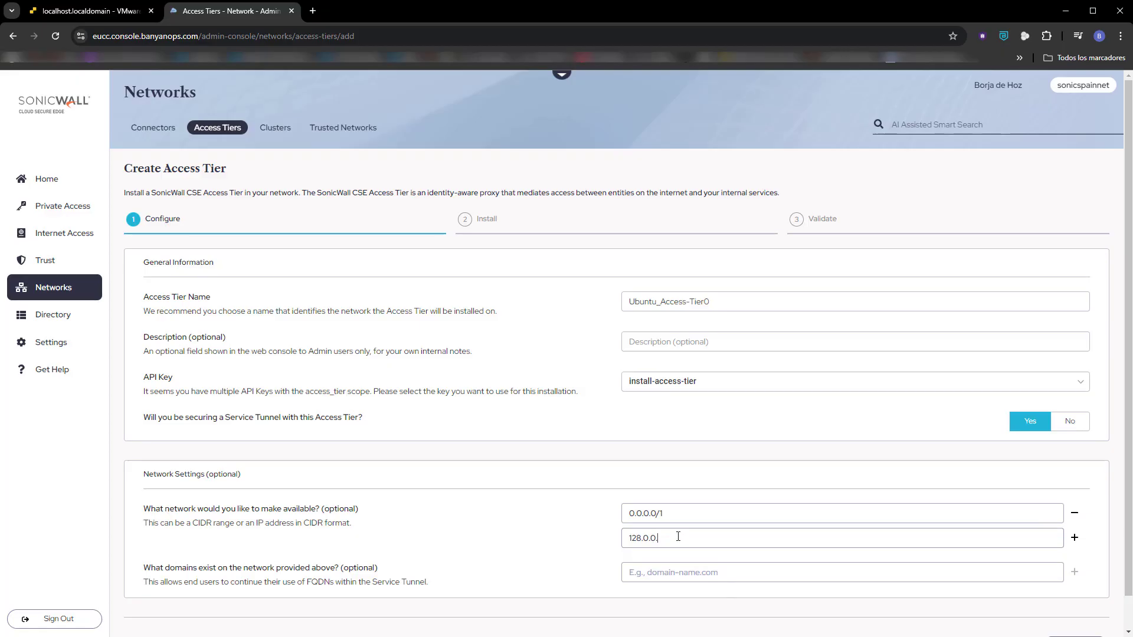
pyautogui.write('0/1')
pyautogui.scroll(-1, 1023, 572)
pyautogui.click(1077, 617)
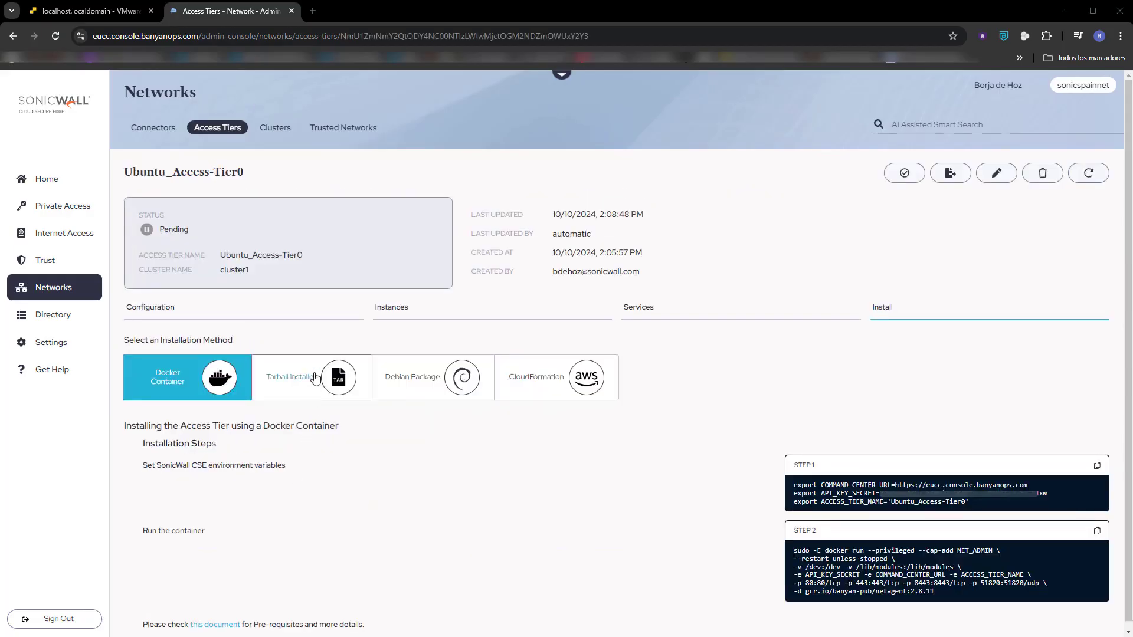
# Choose the Tarball Installer method and run its netagent-2.8.11 download and extraction commands in the PuTTY session.
pyautogui.click(315, 379)
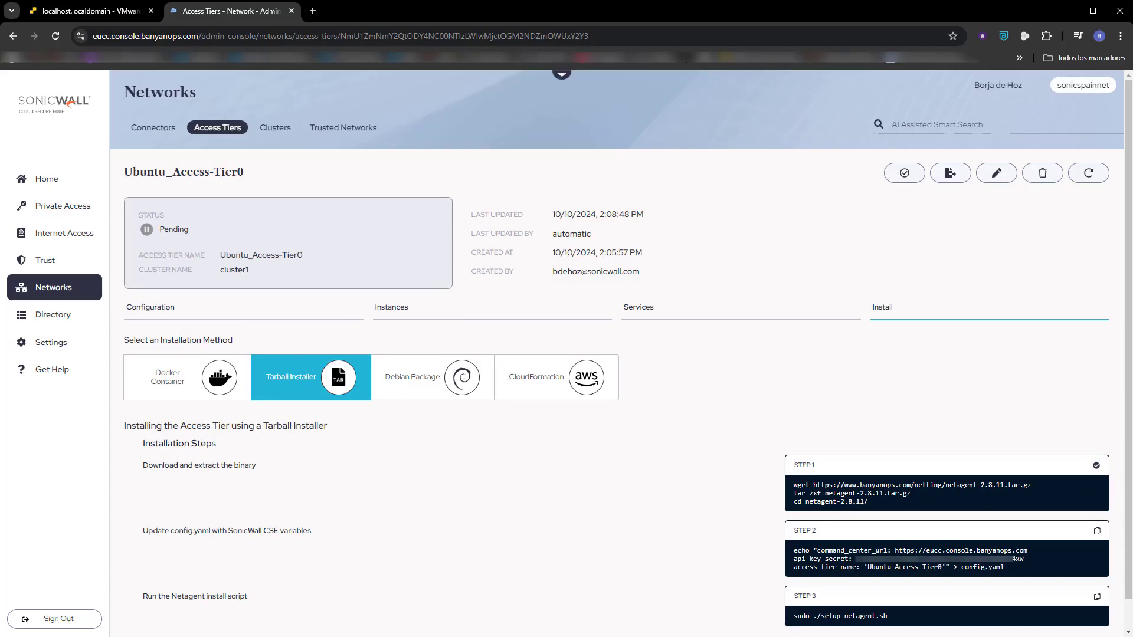
pyautogui.hotkey('alt', 'Tab')
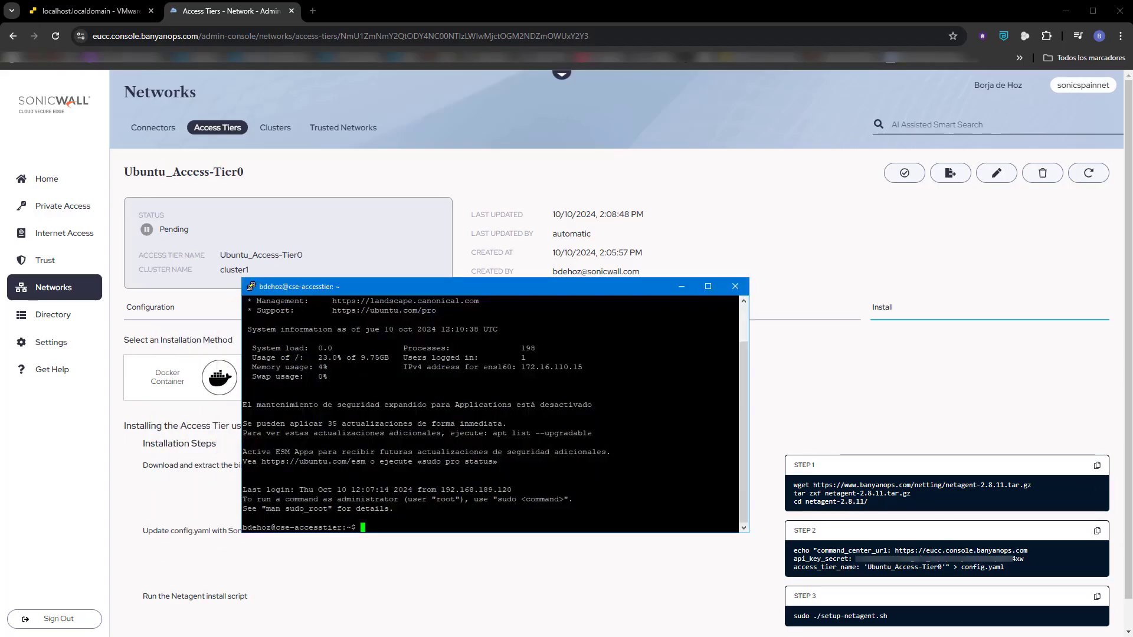
pyautogui.write('wget https://www.banyanops.com/netting/netagent-2.8.11.tar.gz tar zxf netagent-2.8.11.tar.gz cd netagent-2.8.11/')
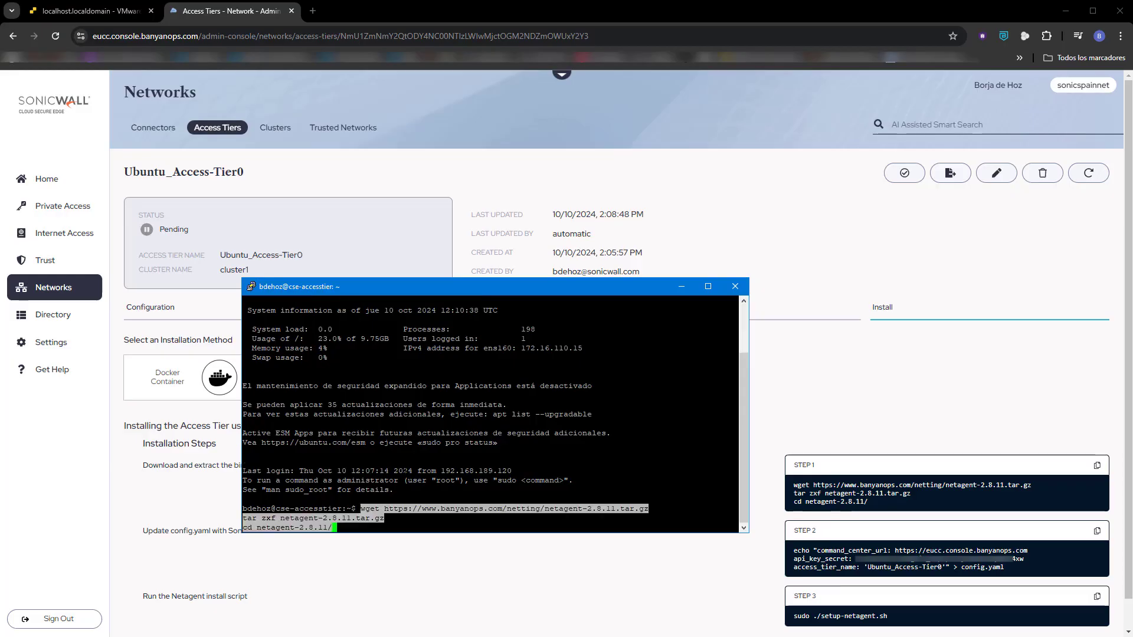
pyautogui.press('Return')
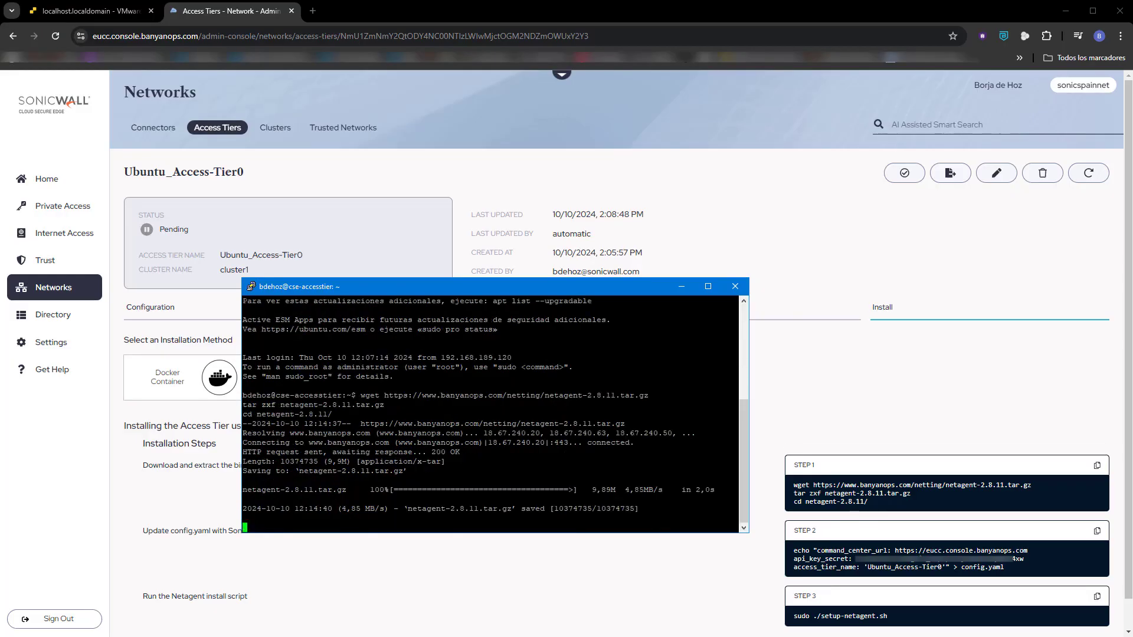
# Copy the Step 2 command and run it in PuTTY to write the command center URL, API key secret and access tier name to config.yaml.
pyautogui.click(794, 553)
pyautogui.moveTo(795, 553); pyautogui.dragTo(1007, 568)
pyautogui.click(1097, 532)
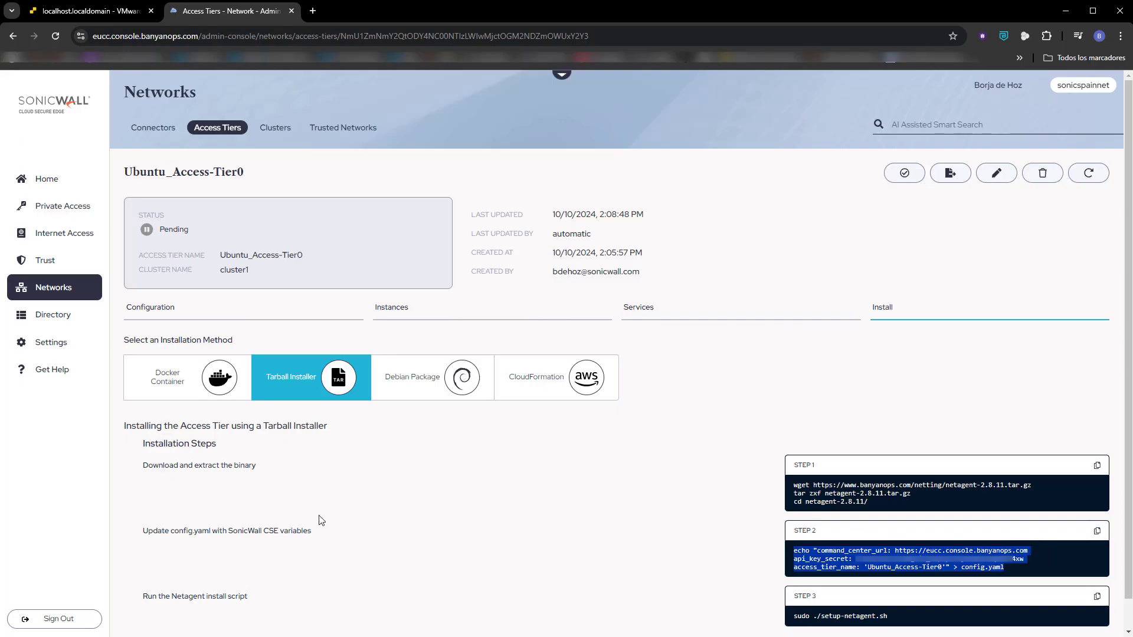
pyautogui.hotkey('alt', 'Tab')
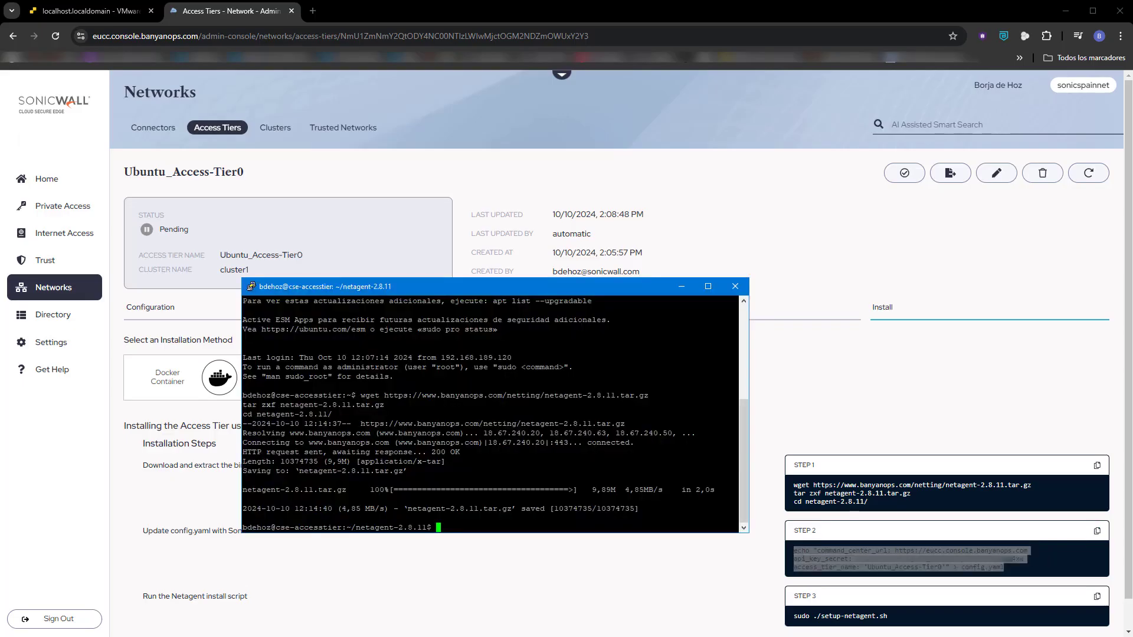
pyautogui.press('shift+Insert')
pyautogui.press('Return')
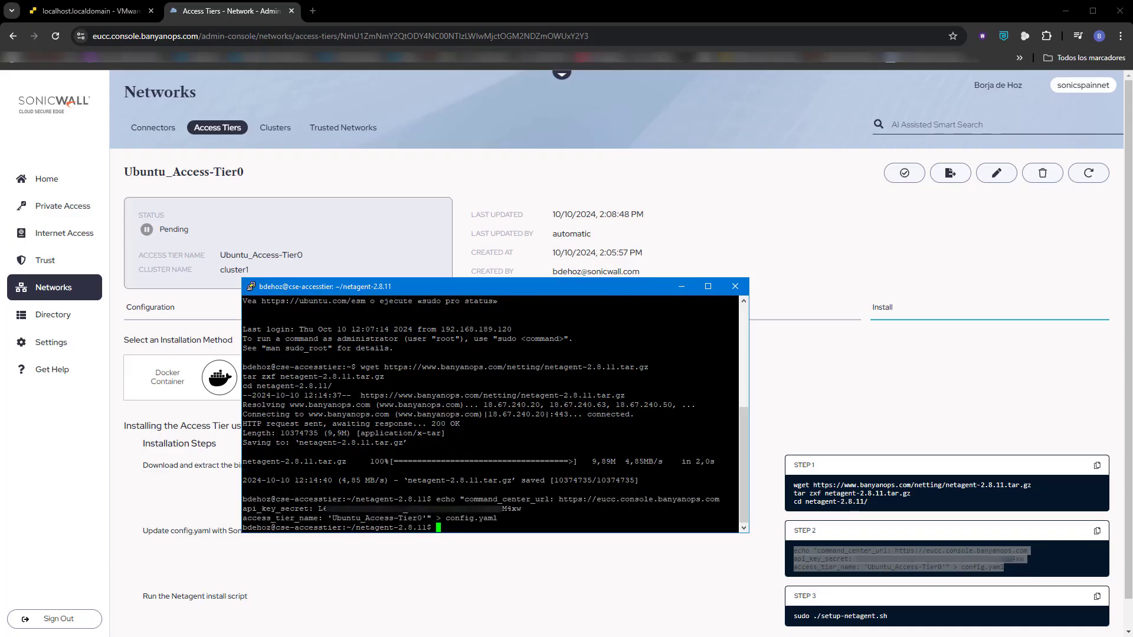
# Run the Step 3 install script sudo ./setup-netagent.sh in the PuTTY session and enter the sudo password.
pyautogui.click(1097, 597)
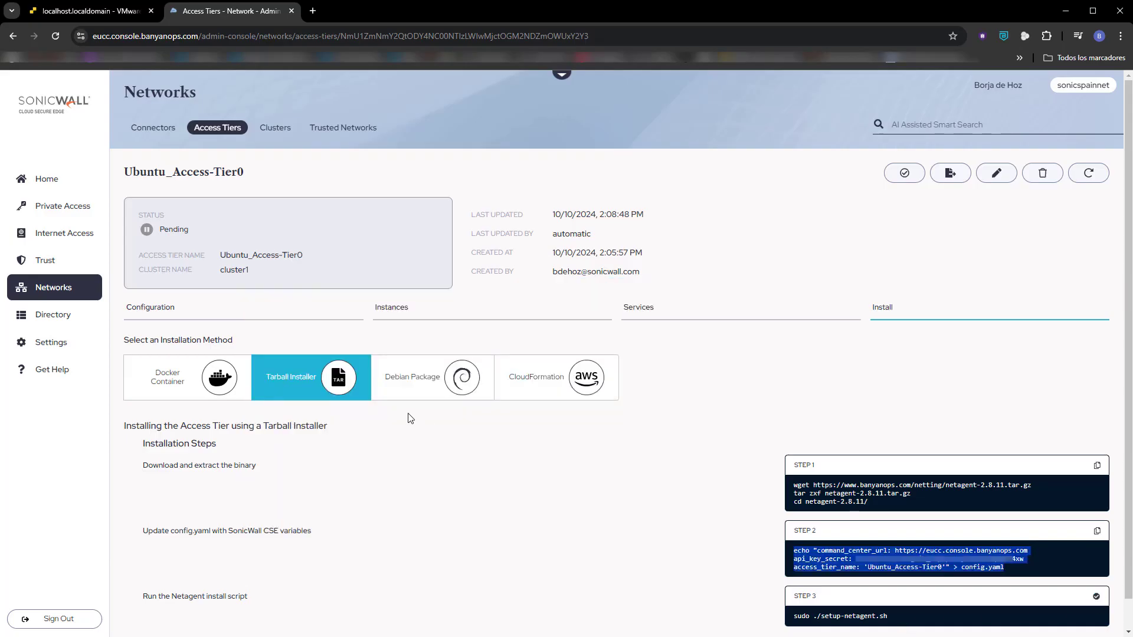
pyautogui.hotkey('alt', 'Tab')
pyautogui.press('shift+Insert')
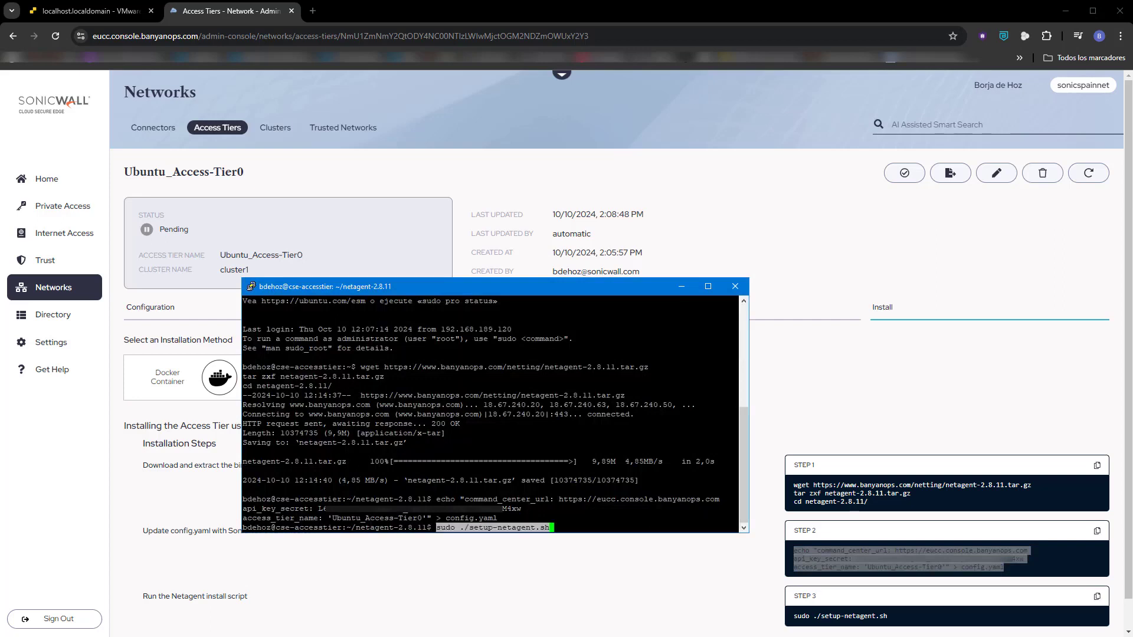
pyautogui.press('Return')
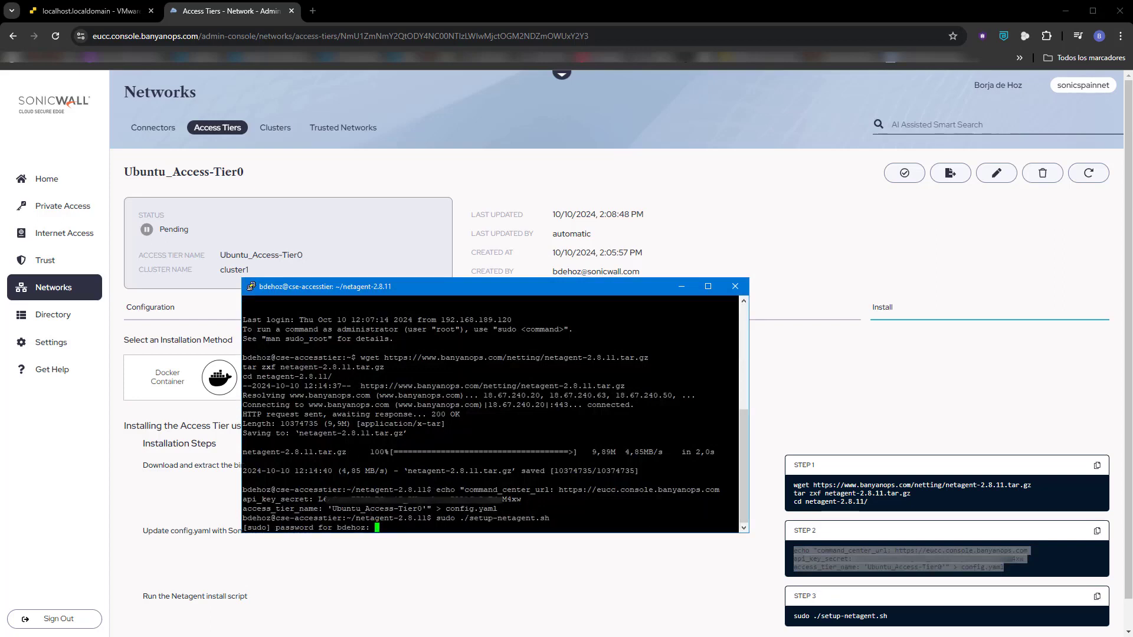
pyautogui.press('Return')
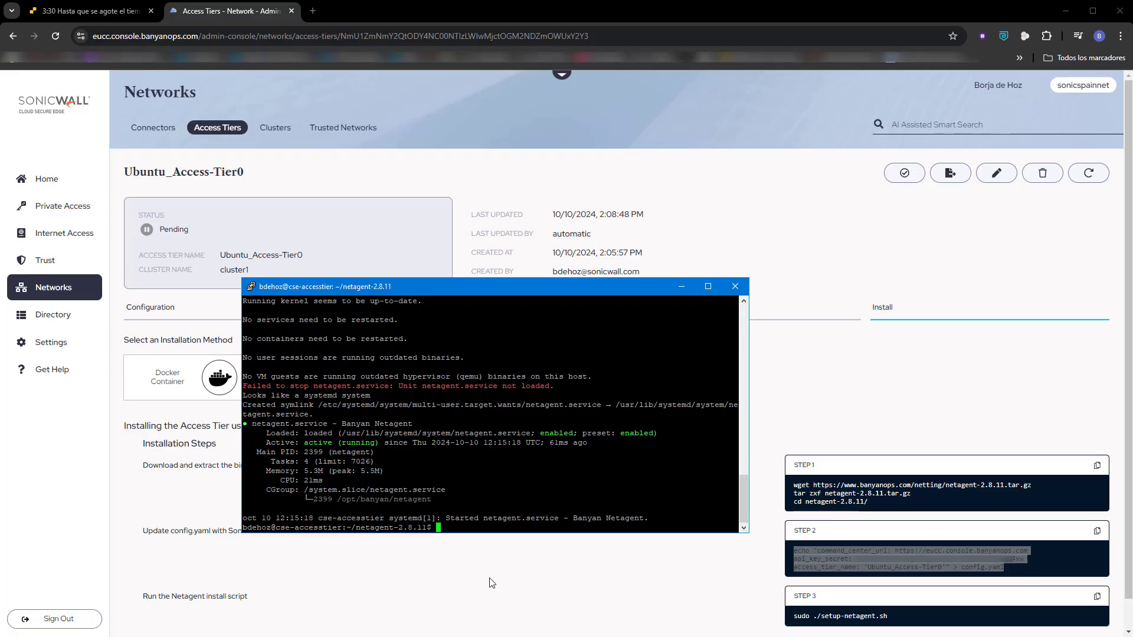
# Return to the Ubuntu_Access-Tier0 page in the browser, set the access tier's public address to wan1.sonicspain.net and save it.
pyautogui.click(489, 583)
pyautogui.scroll(-1, 490, 583)
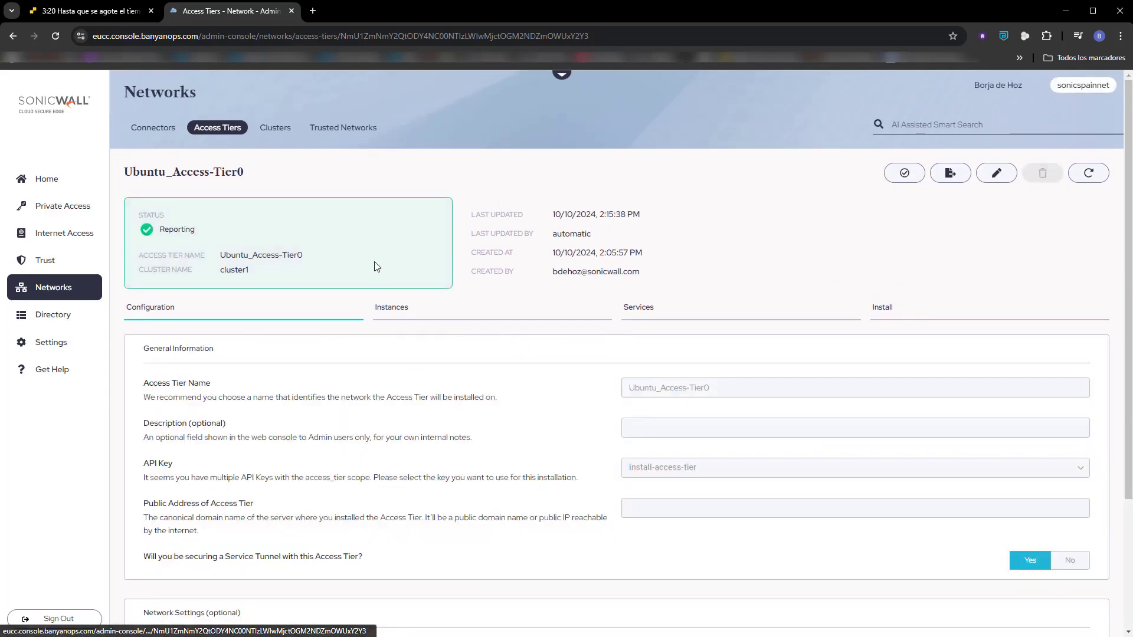
pyautogui.scroll(-3, 534, 430)
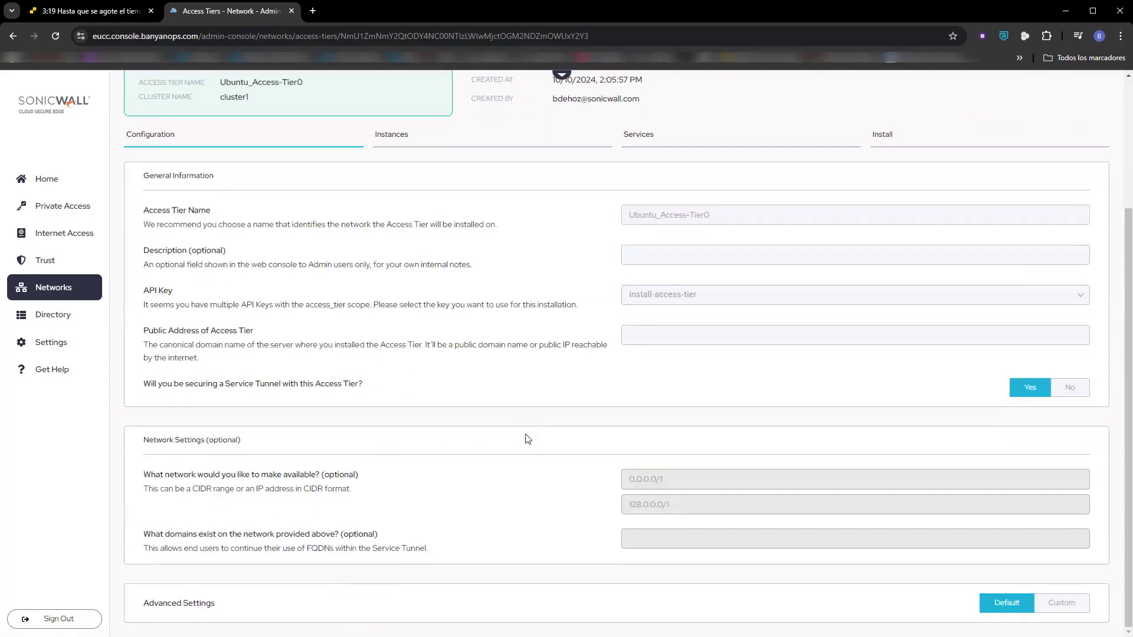
pyautogui.scroll(3, 520, 438)
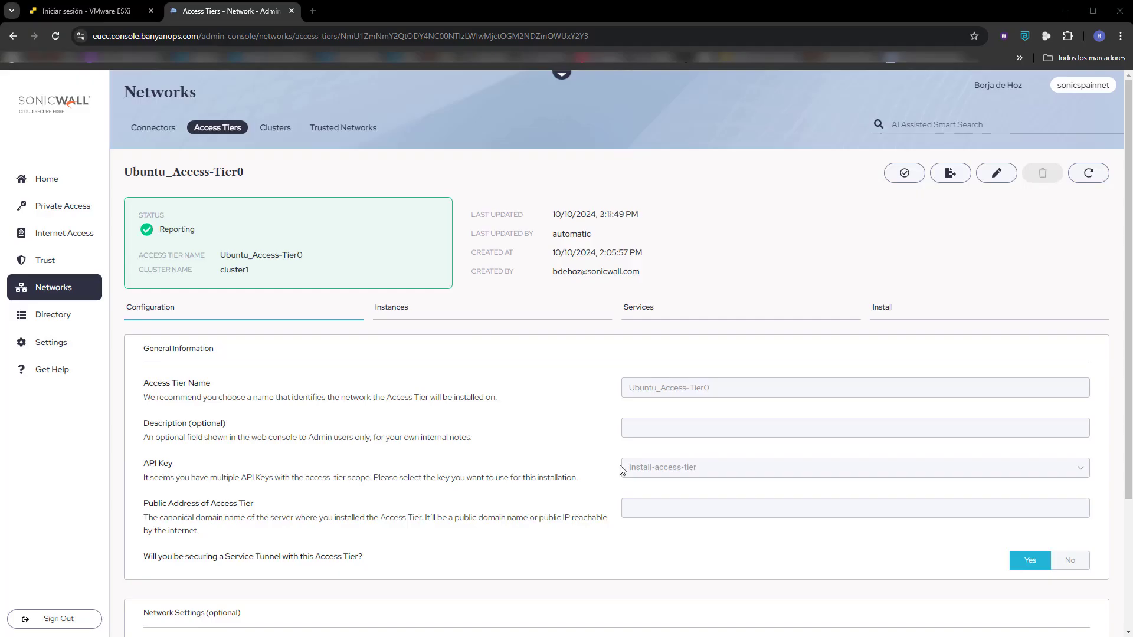
pyautogui.click(998, 174)
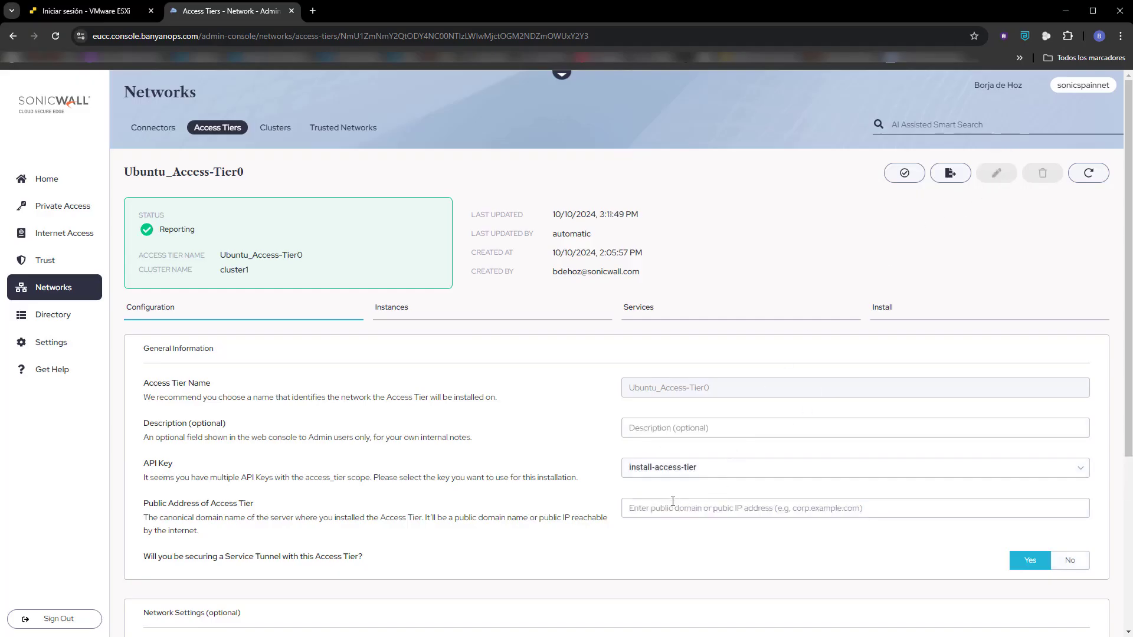
pyautogui.hotkey('ctrl', 'v')
pyautogui.press('BackSpace')
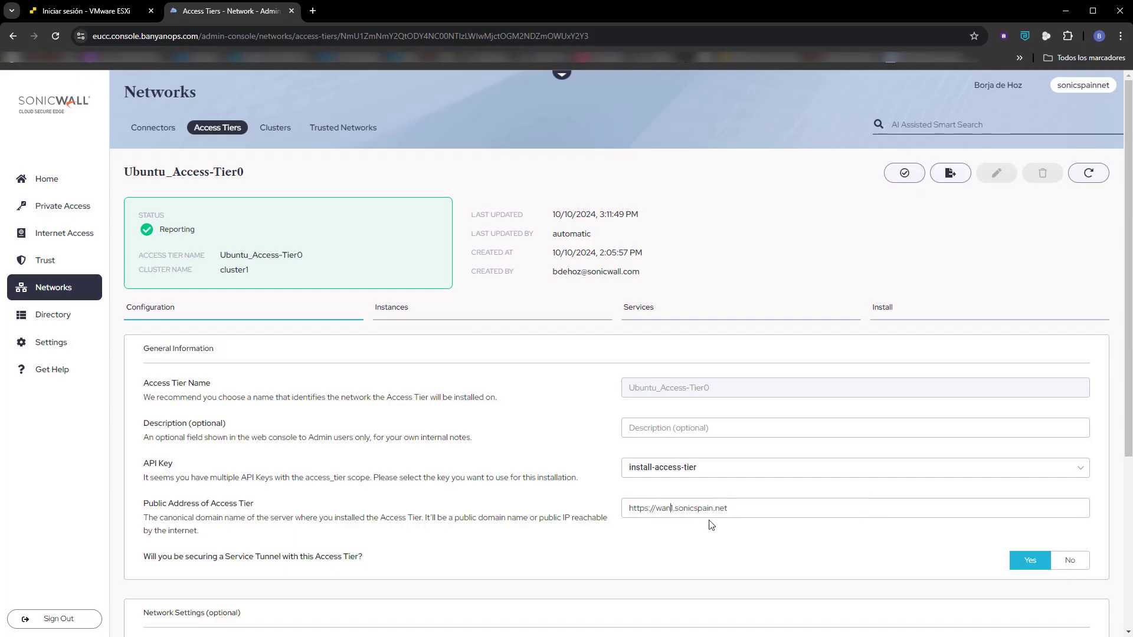
pyautogui.hotkey('shift', 'Home')
pyautogui.press('BackSpace')
pyautogui.scroll(-5, 1016, 563)
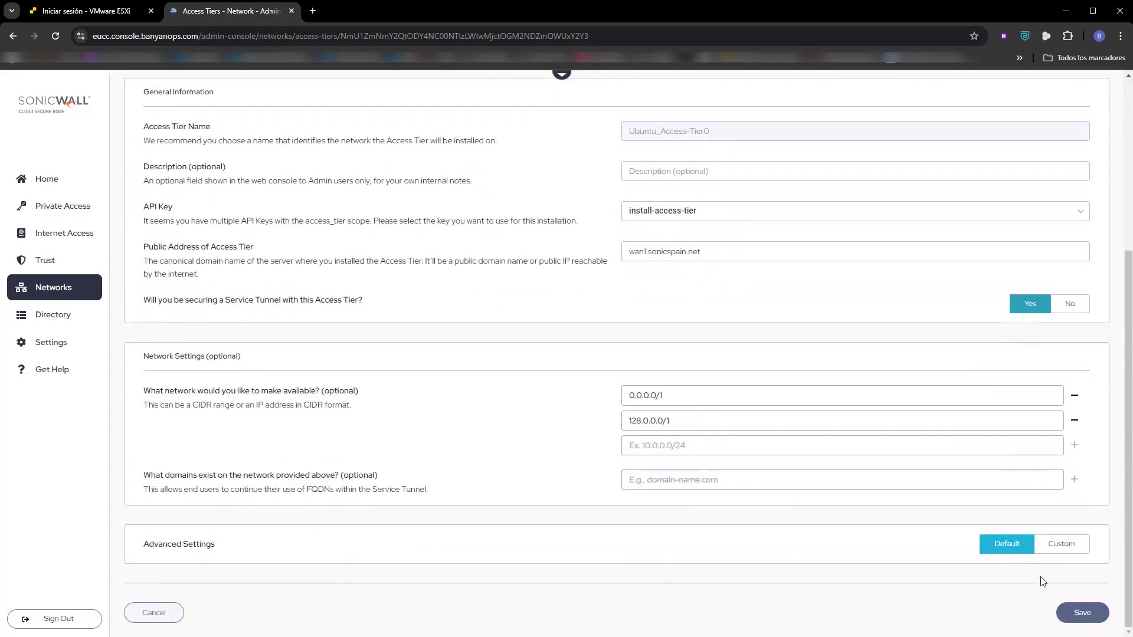
pyautogui.click(1088, 612)
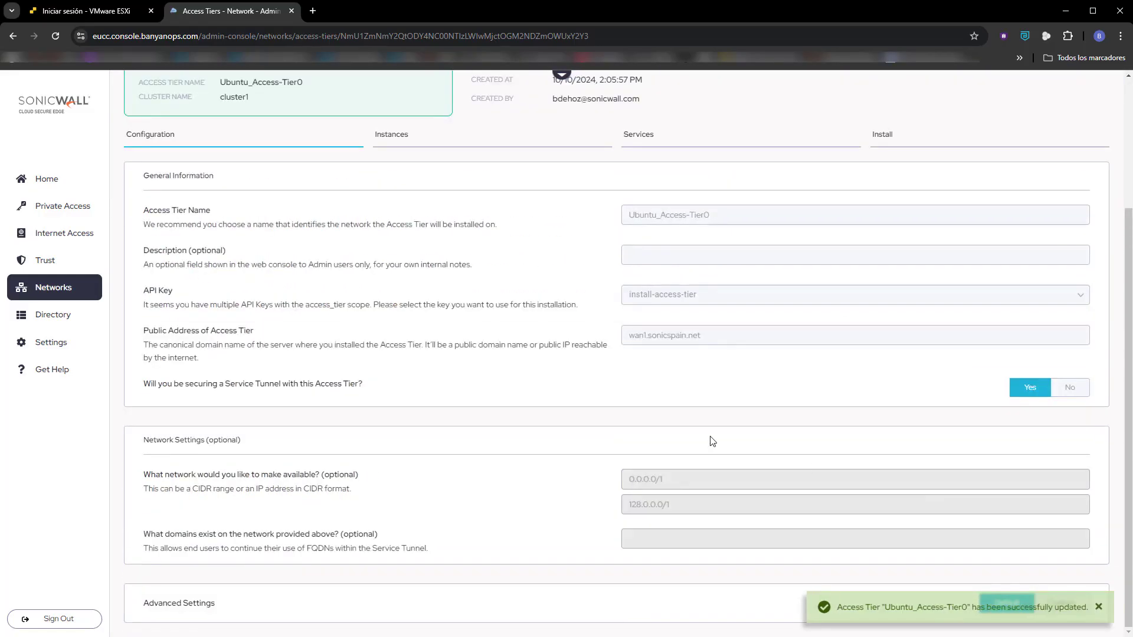
# Run the connection test for Ubuntu_Access-Tier0 and dismiss its results.
pyautogui.scroll(3, 640, 464)
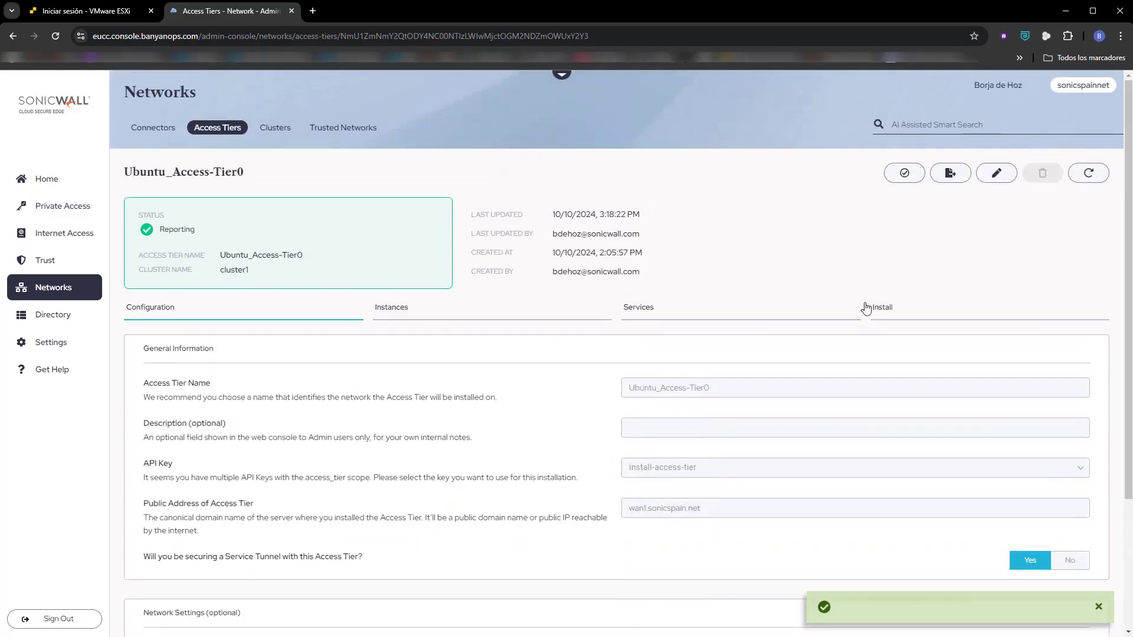
pyautogui.click(907, 175)
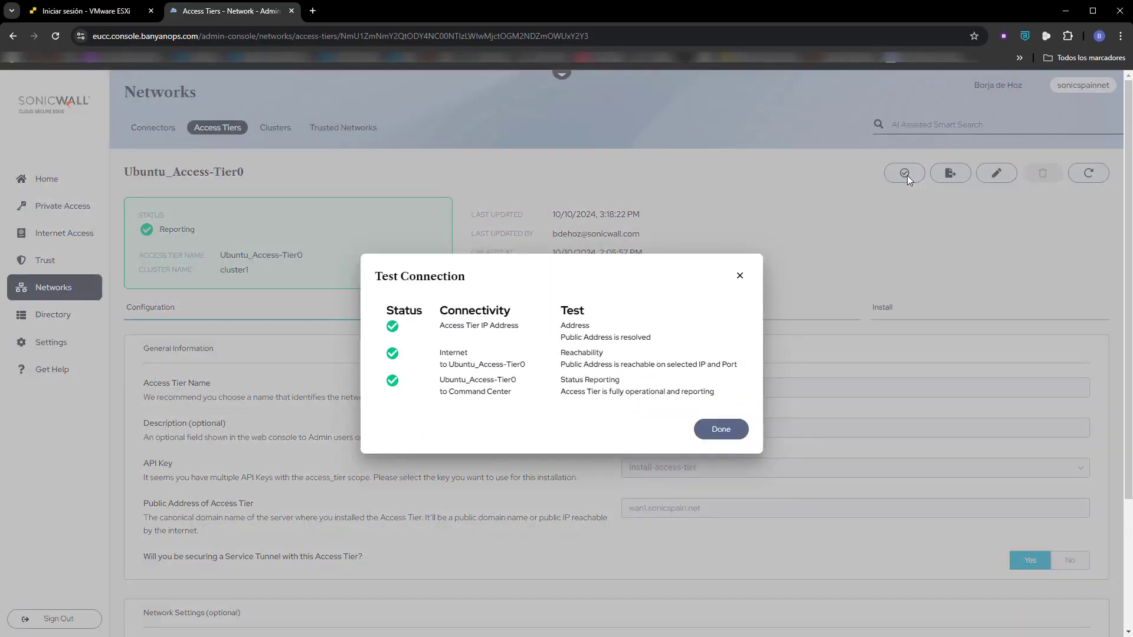
pyautogui.click(729, 429)
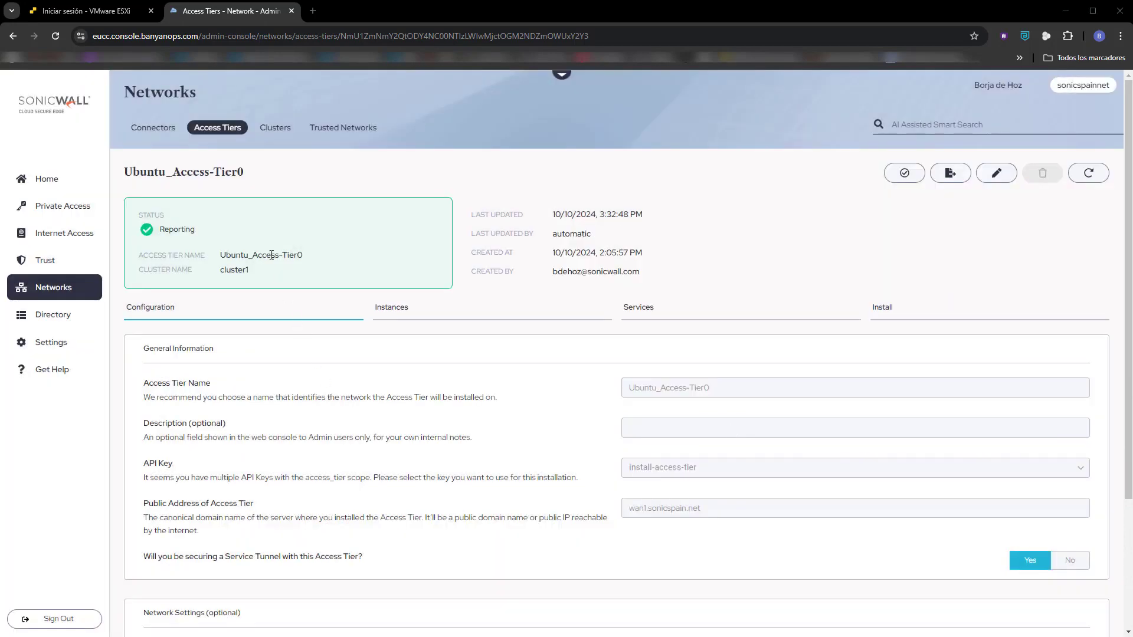
# Show the list of access tiers and look up the computer's public IP at ip.profesionalhosting.com in a new tab.
pyautogui.click(232, 131)
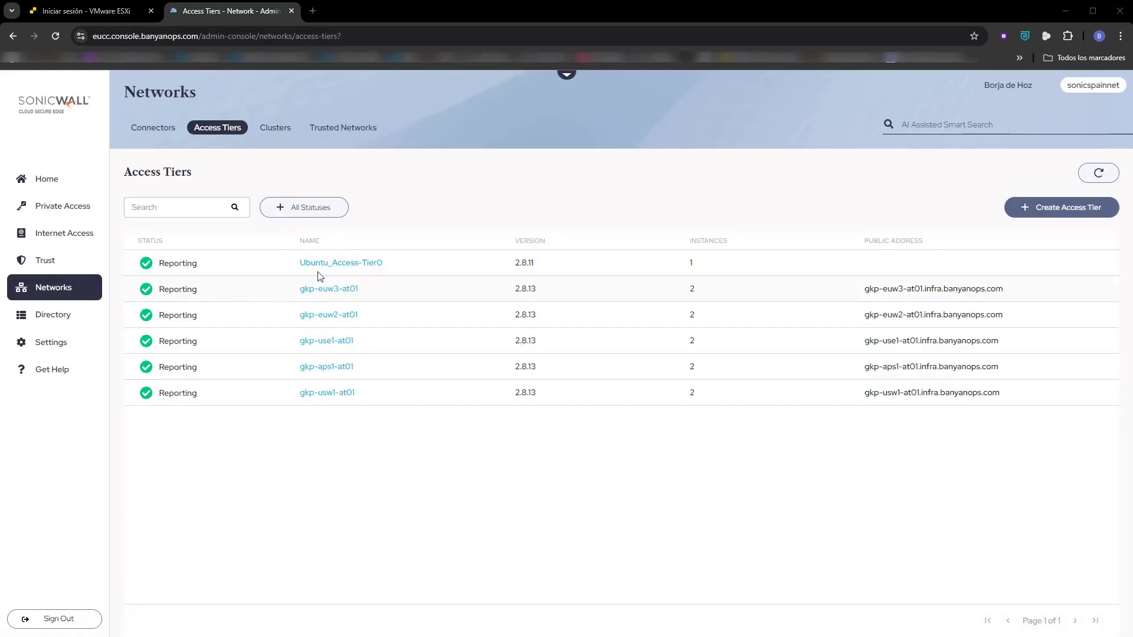
pyautogui.click(314, 10)
pyautogui.write('ip.profesionalhosting.com')
pyautogui.press('Return')
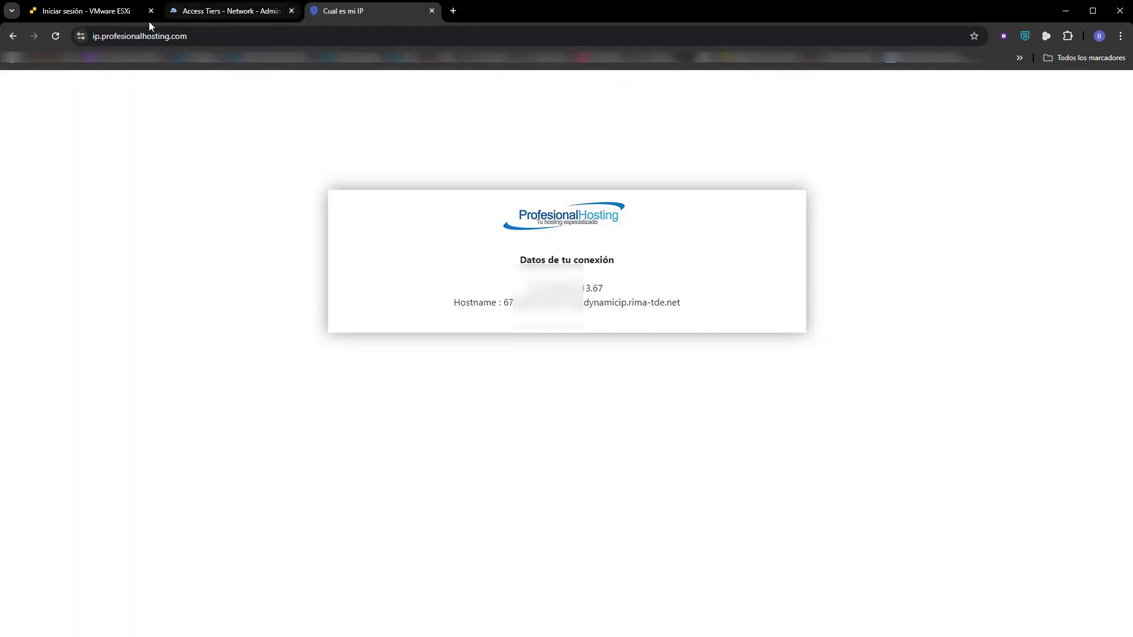
# Start a new Private Access service tunnel named TunnelAllMode and add the Ubuntu_Access-Tier0 network to it.
pyautogui.click(185, 16)
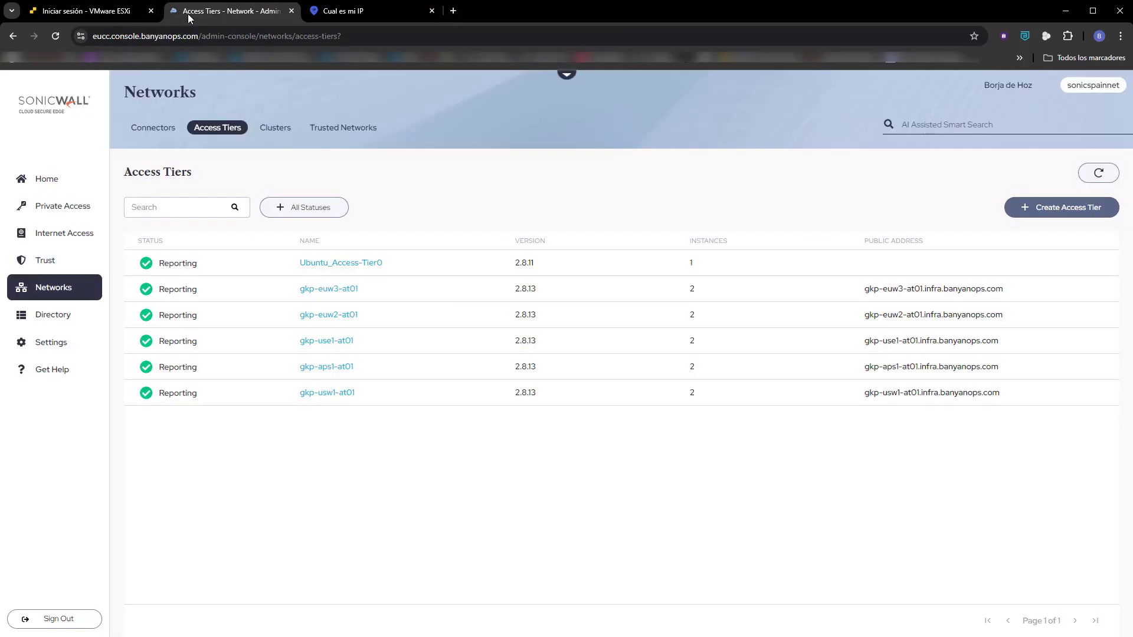
pyautogui.click(59, 208)
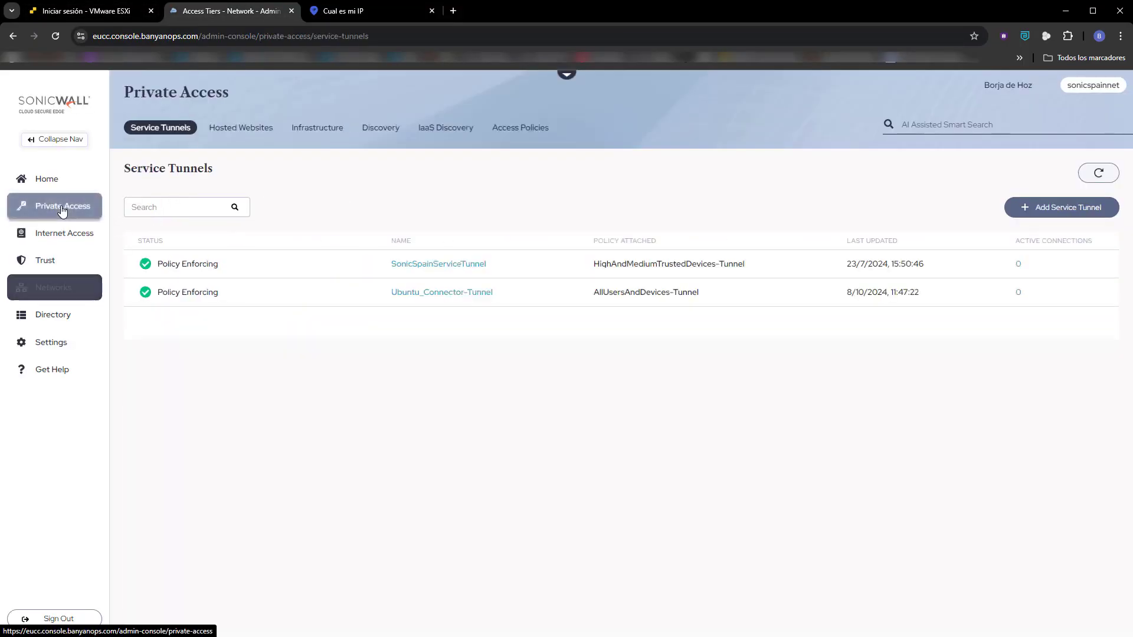
pyautogui.click(1039, 207)
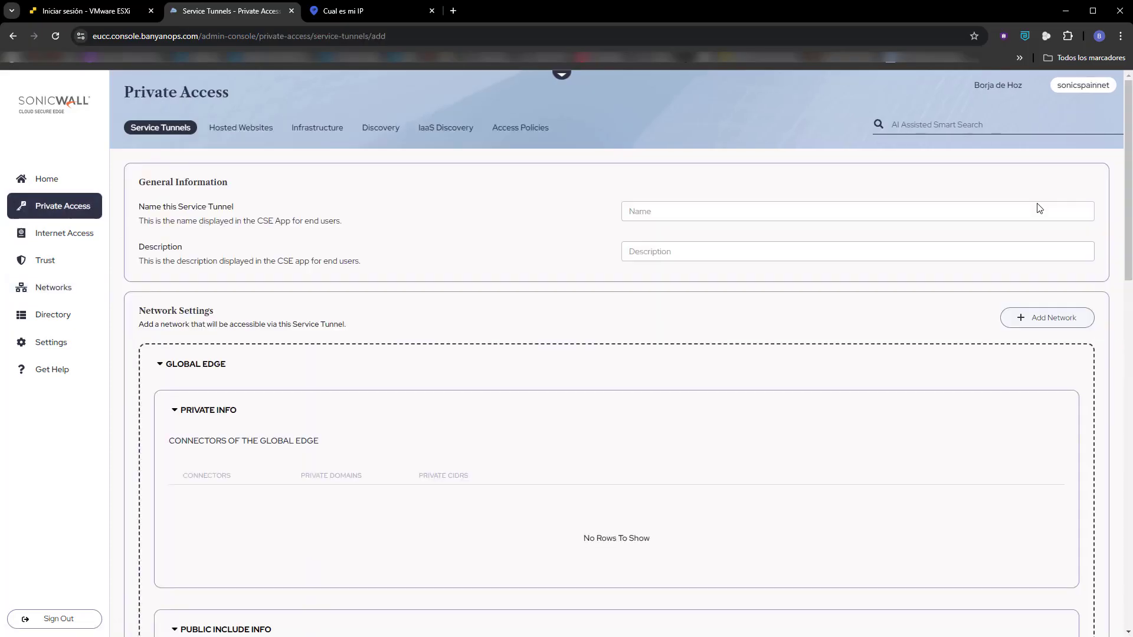
pyautogui.click(661, 212)
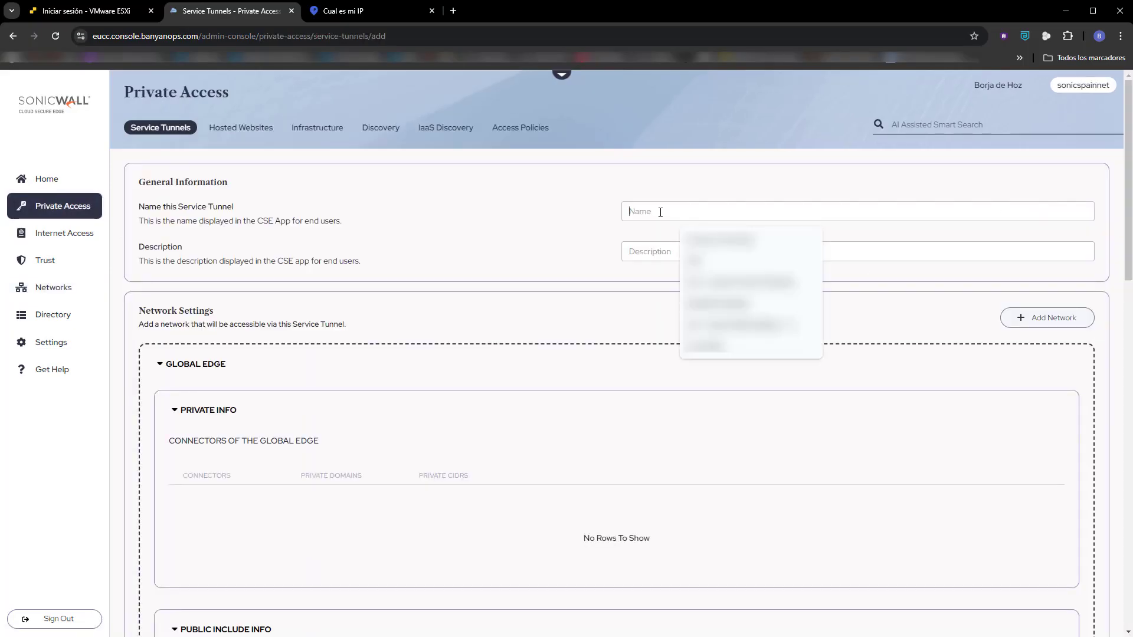
pyautogui.write('Tunnel')
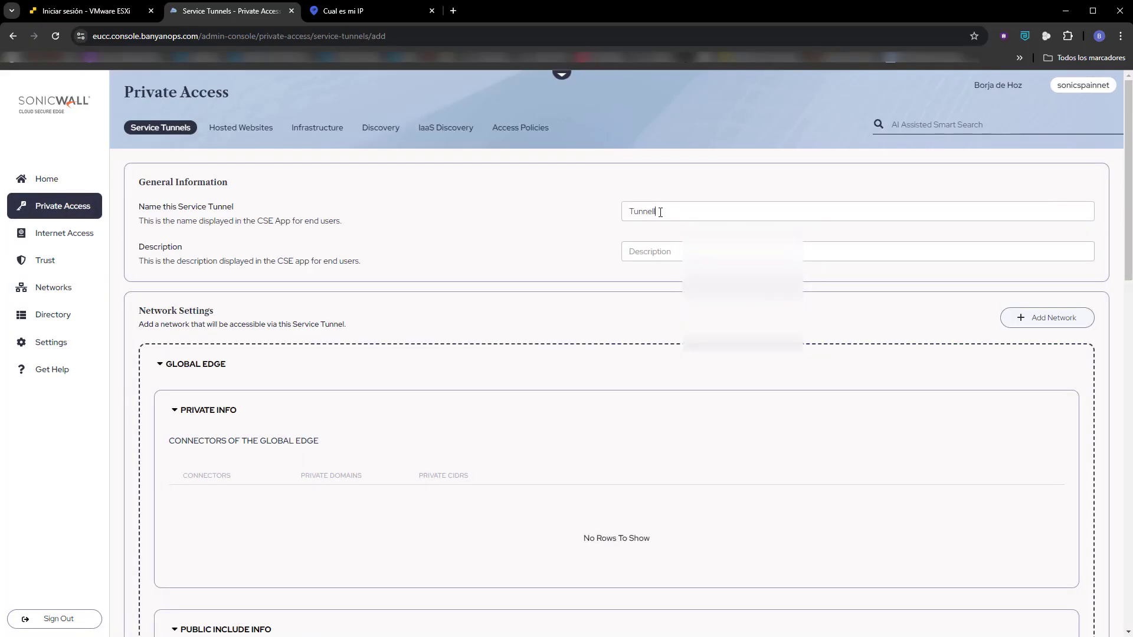
pyautogui.write('AIMode')
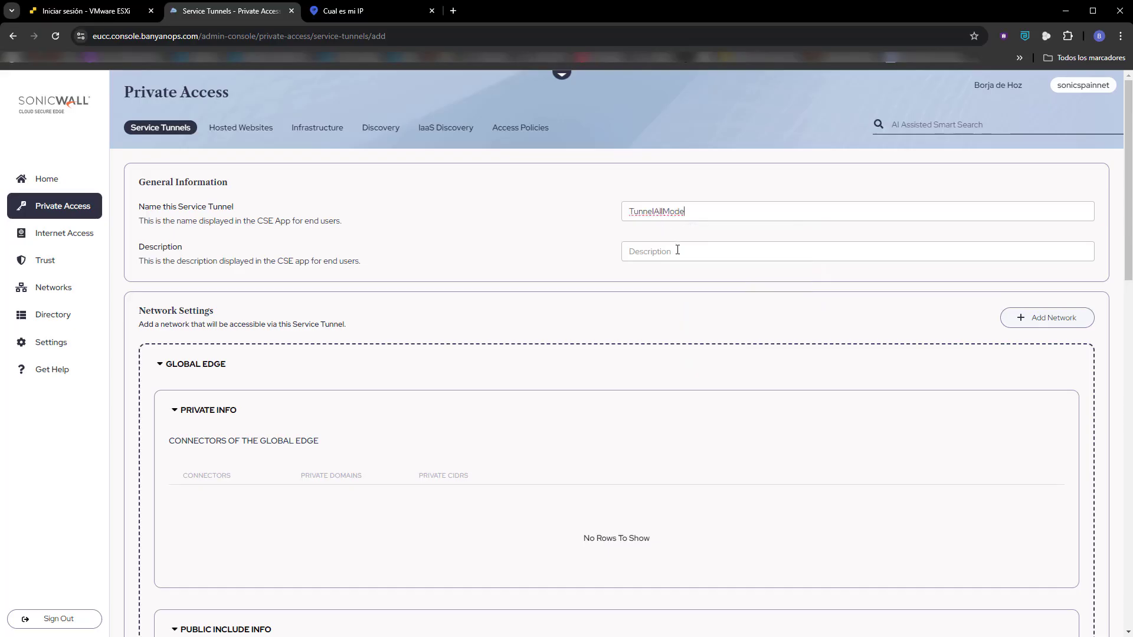
pyautogui.click(1017, 319)
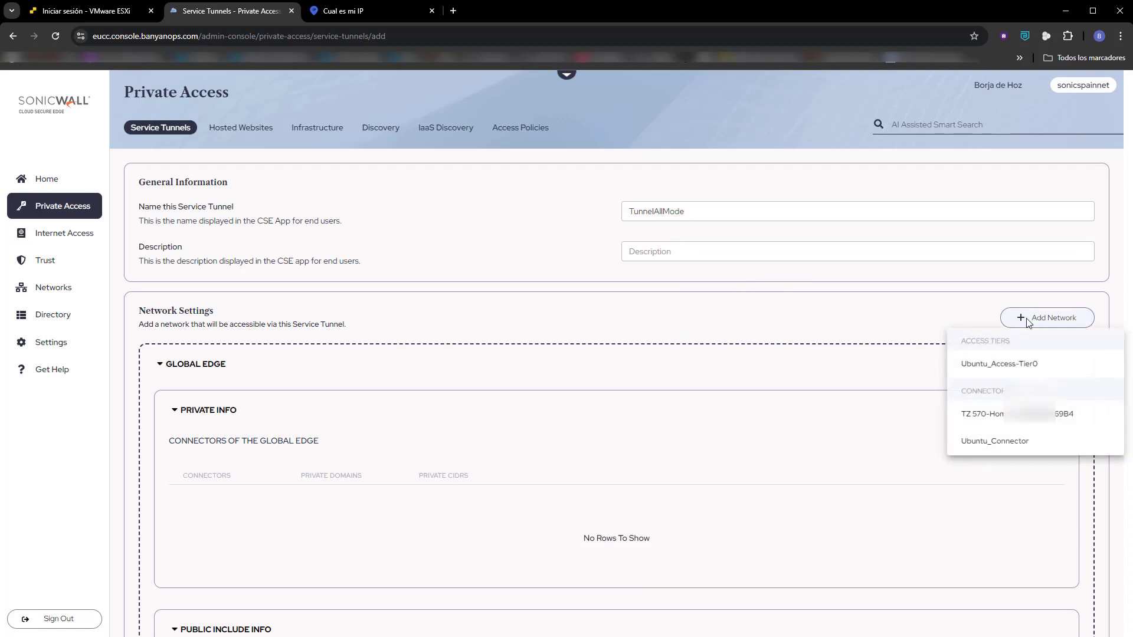
pyautogui.click(1035, 366)
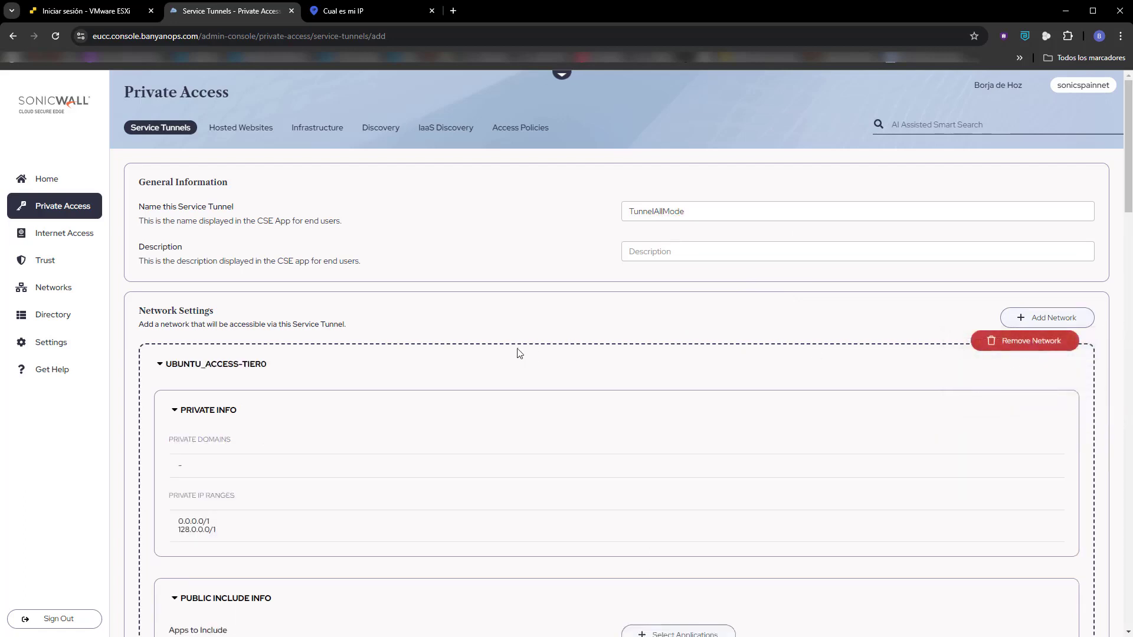
# Attach the AllUsersAndDevices-Tunnel policy to the new service tunnel and save the tunnel.
pyautogui.scroll(-3, 284, 524)
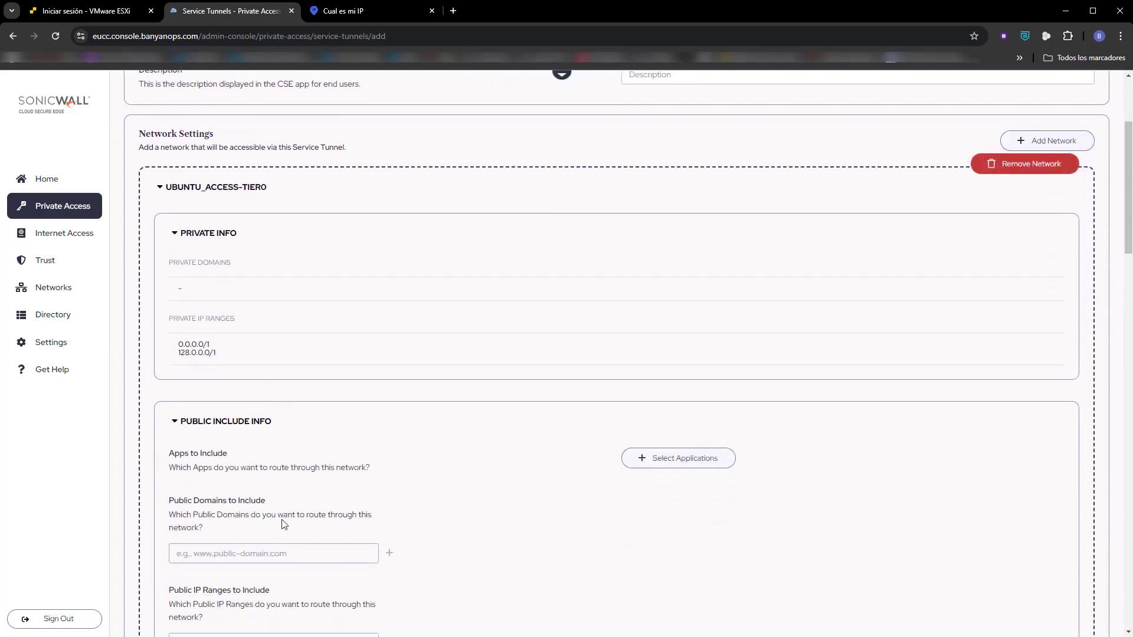
pyautogui.scroll(-4, 331, 521)
pyautogui.scroll(-2, 398, 517)
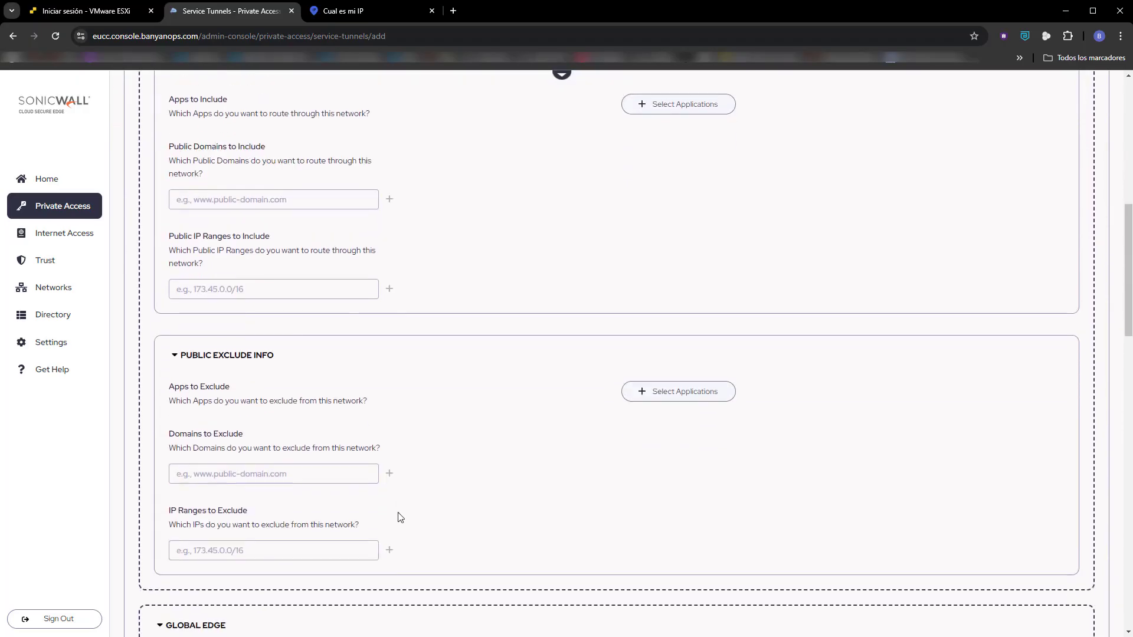
pyautogui.scroll(-3, 399, 517)
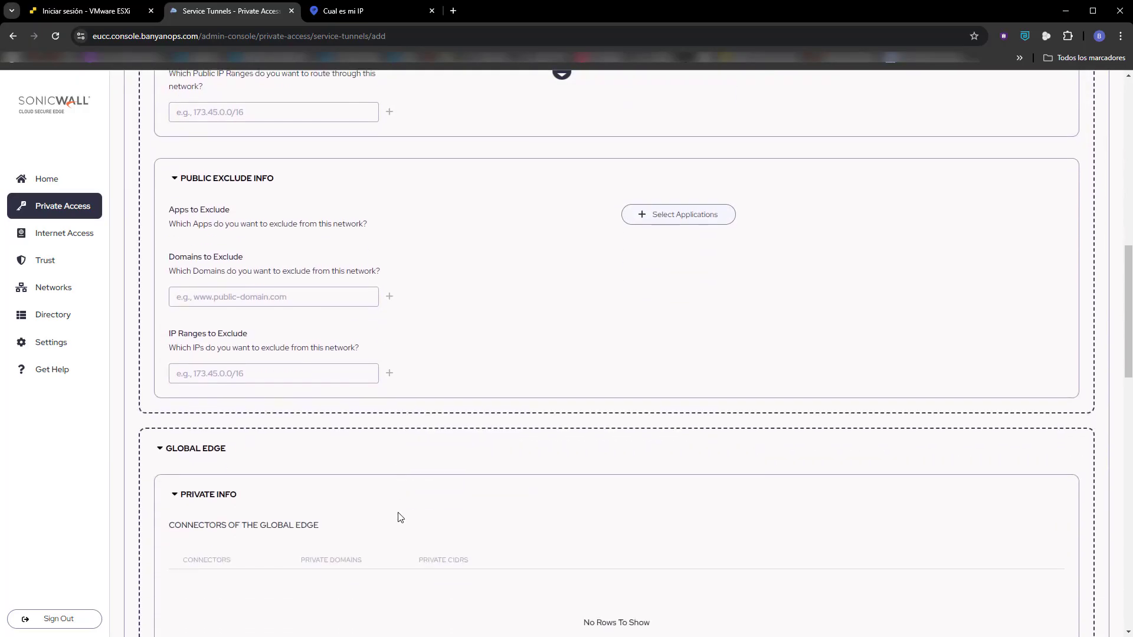
pyautogui.scroll(-2, 400, 517)
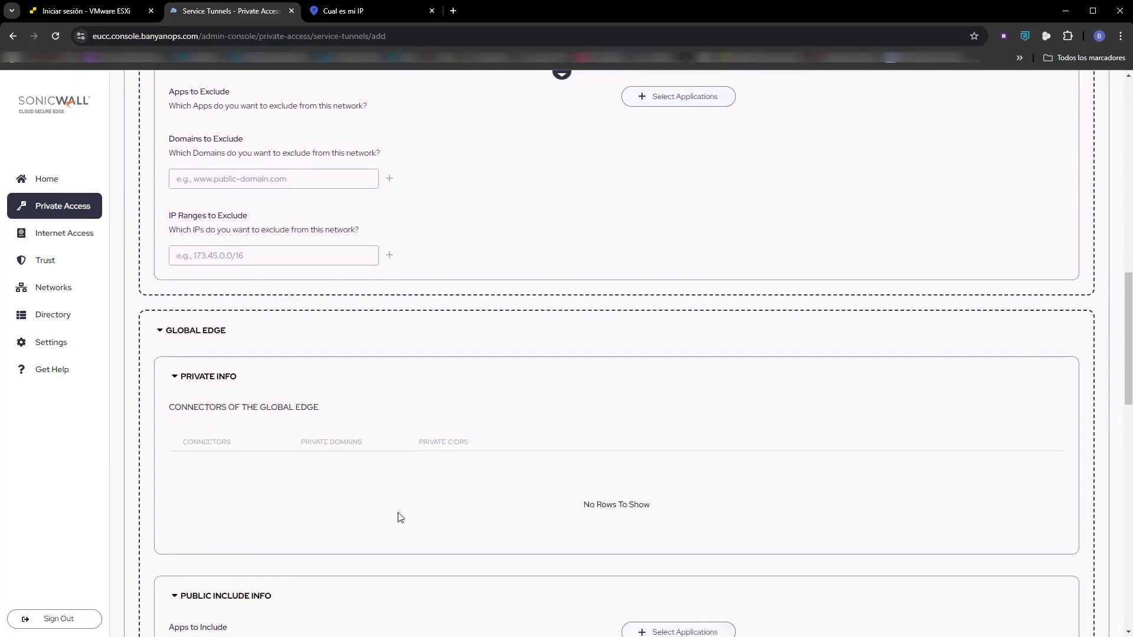
pyautogui.scroll(-1, 400, 518)
pyautogui.scroll(-8, 400, 518)
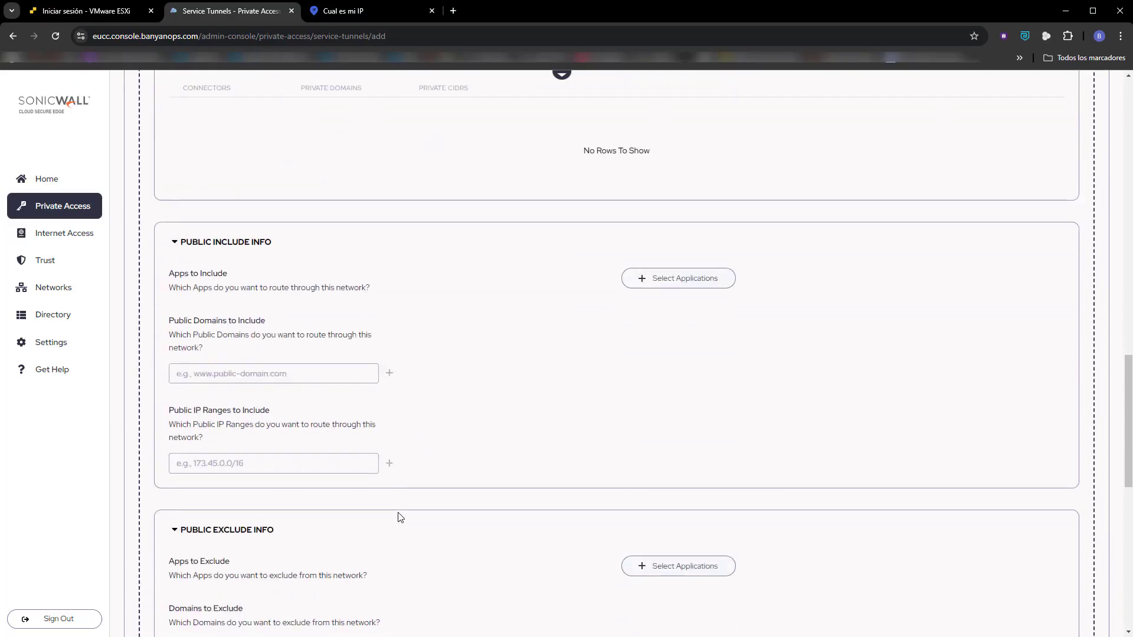
pyautogui.scroll(-4, 401, 517)
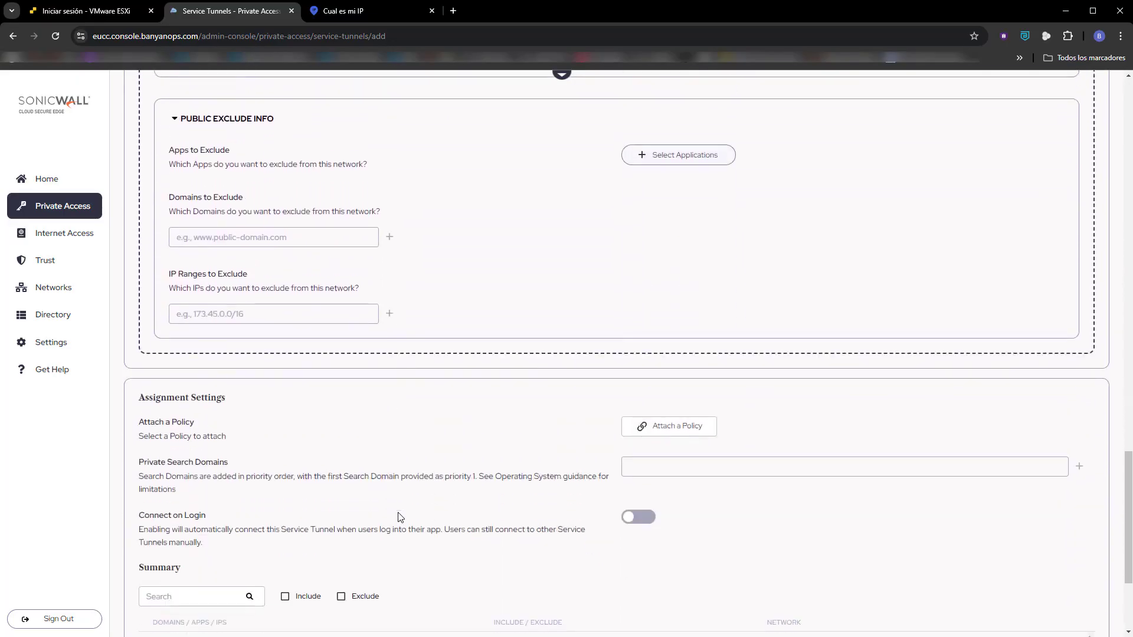
pyautogui.click(716, 423)
pyautogui.click(726, 489)
pyautogui.scroll(-4, 798, 427)
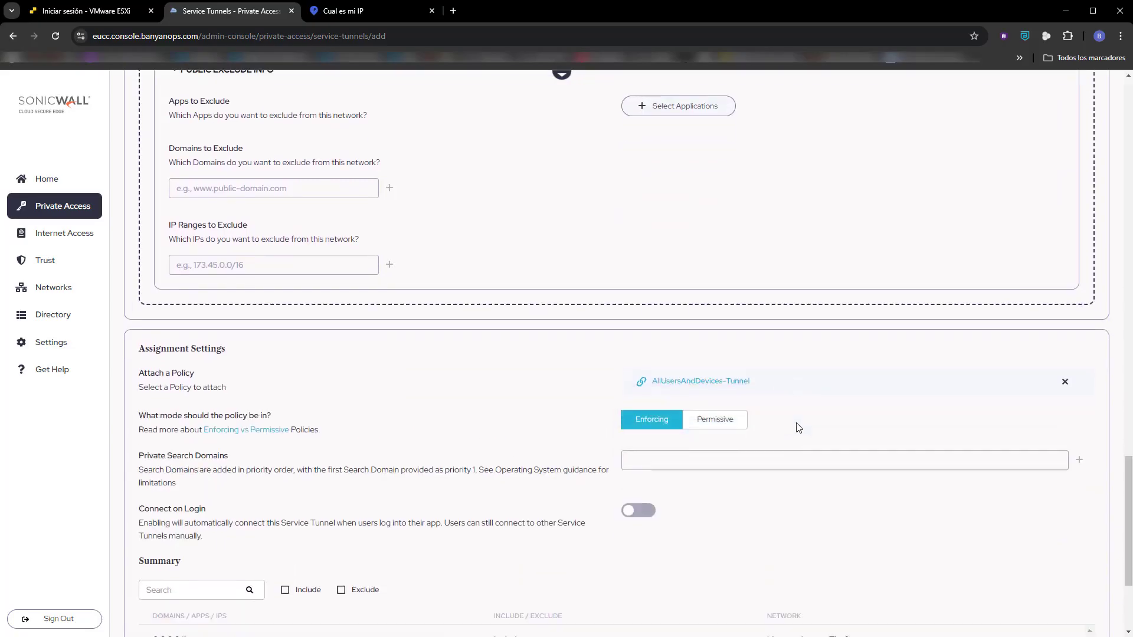
pyautogui.click(1087, 599)
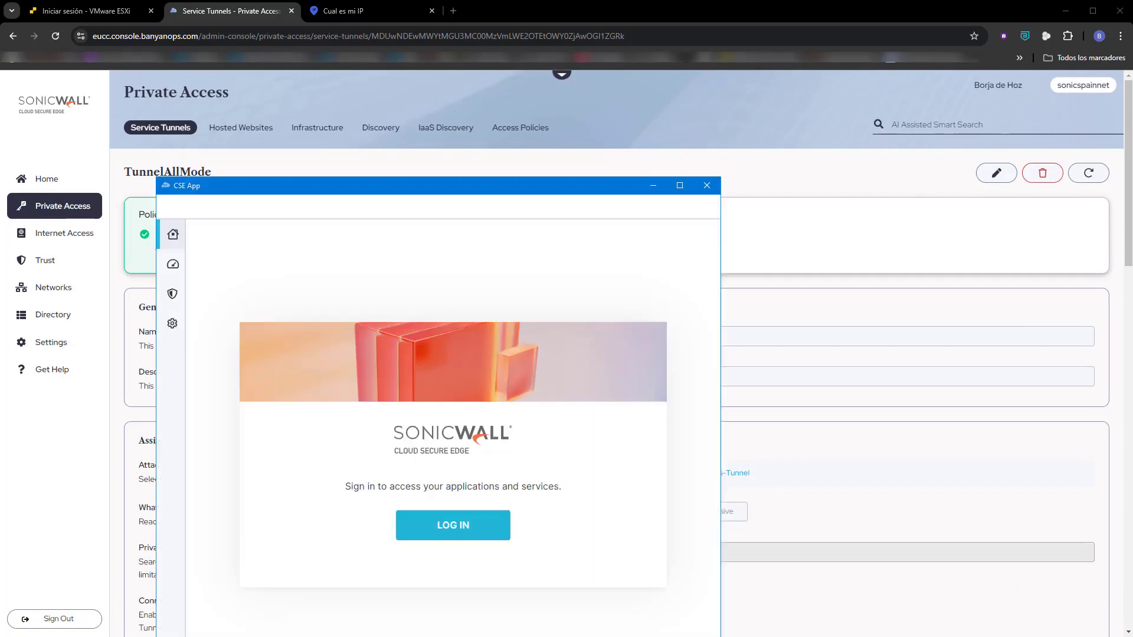
# Log in to the CSE App using the Microsoft account.
pyautogui.moveTo(416, 192); pyautogui.dragTo(429, 83)
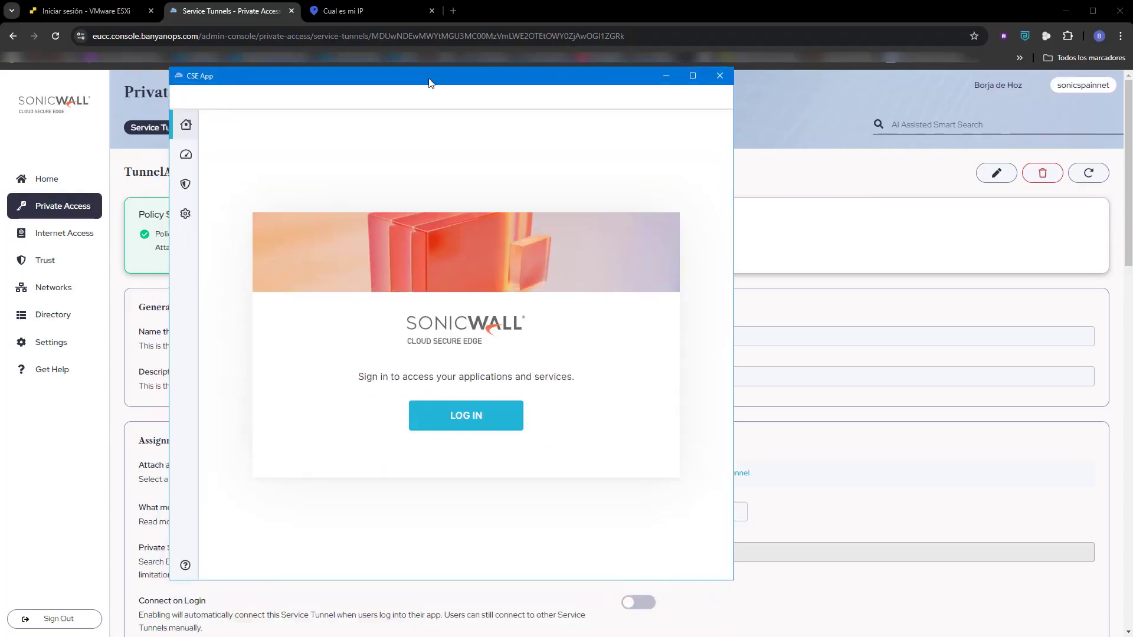
pyautogui.click(481, 420)
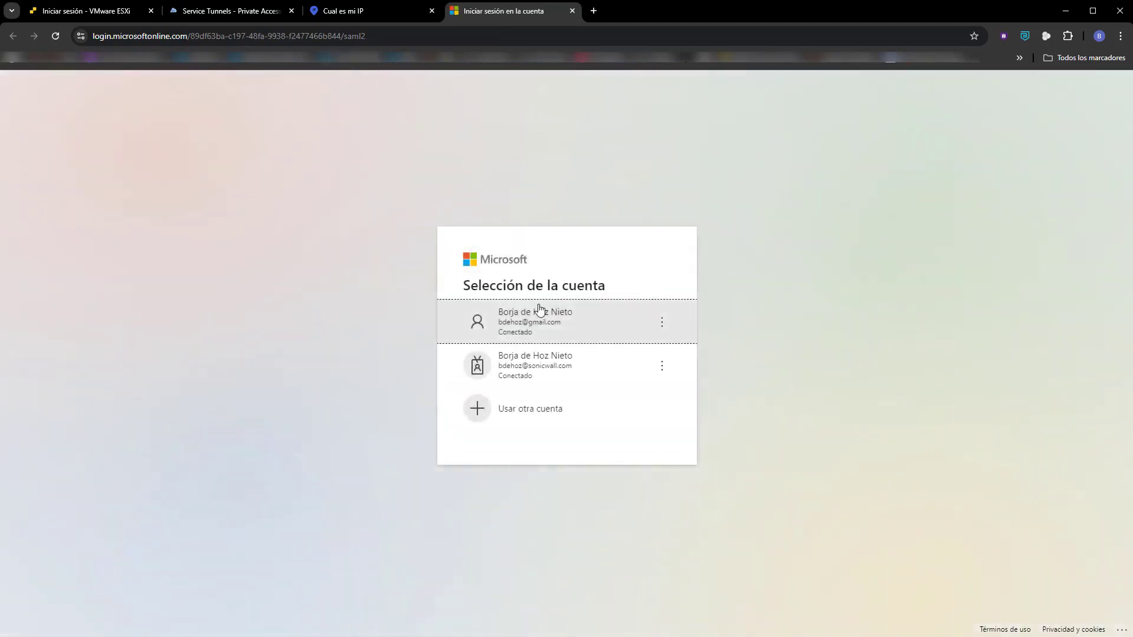
pyautogui.click(544, 315)
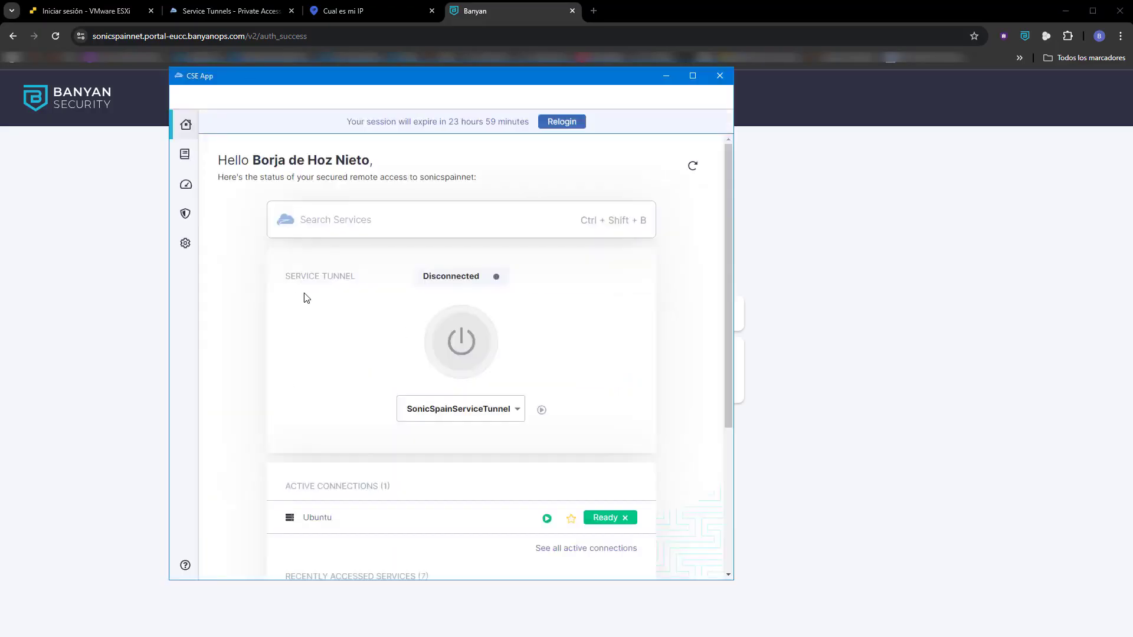
# Refresh the available services in the CSE App and select TunnelAllMode as the service tunnel.
pyautogui.click(518, 412)
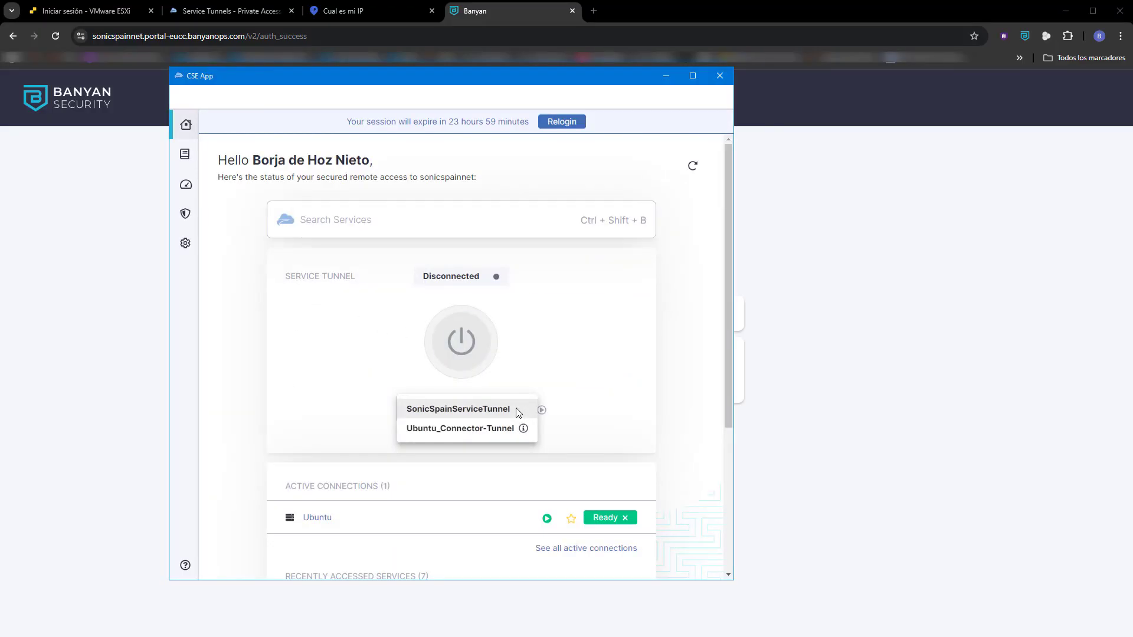
pyautogui.click(692, 169)
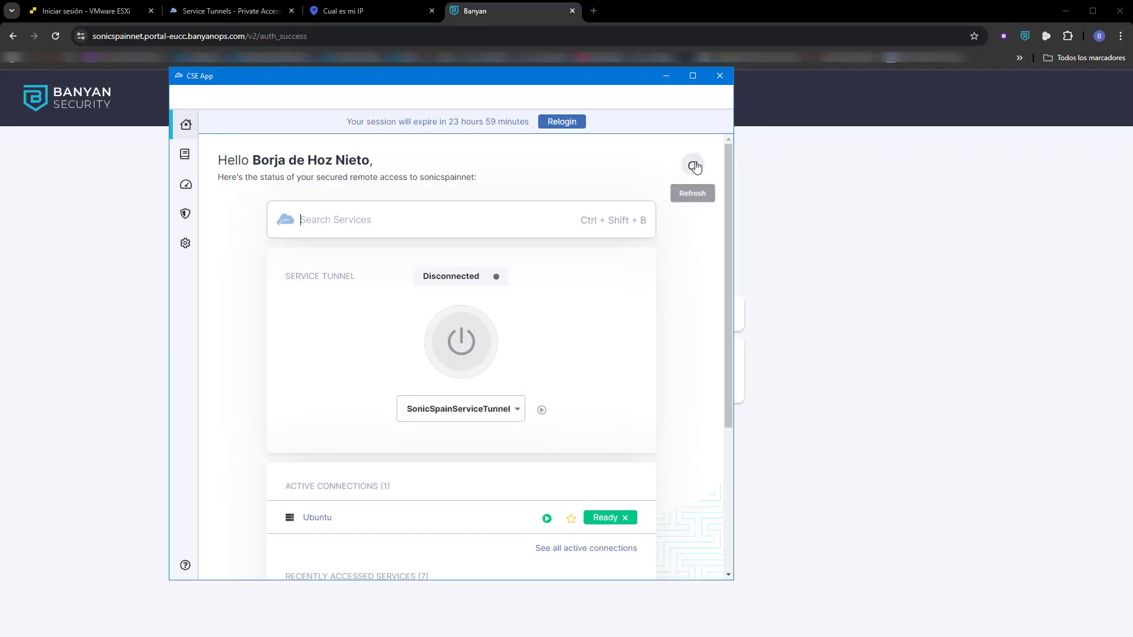
pyautogui.click(518, 409)
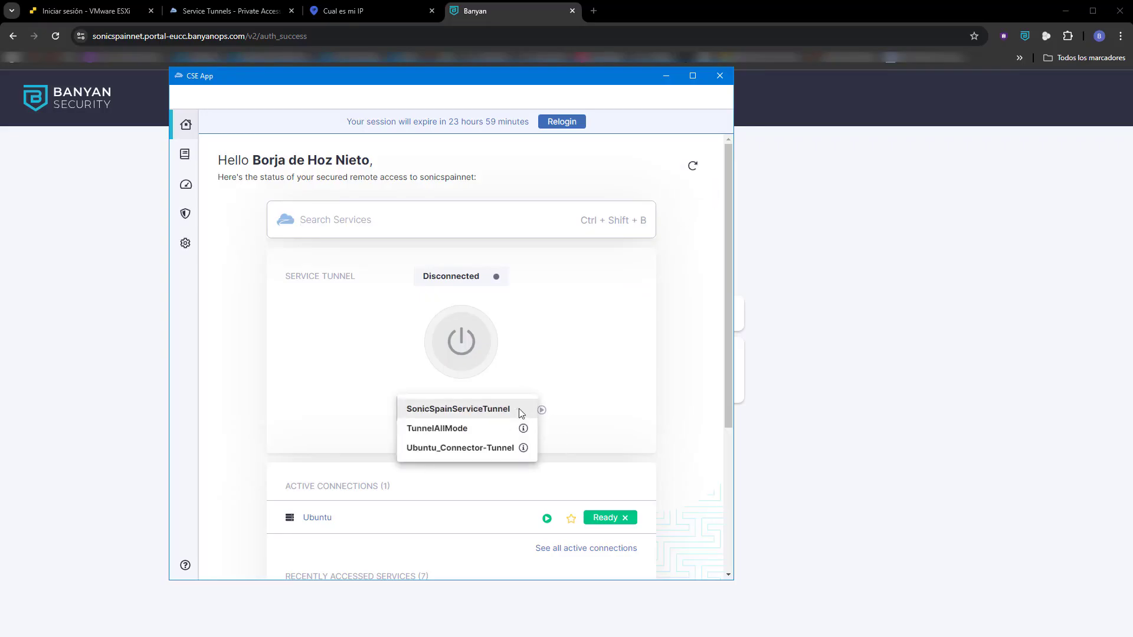
pyautogui.click(450, 429)
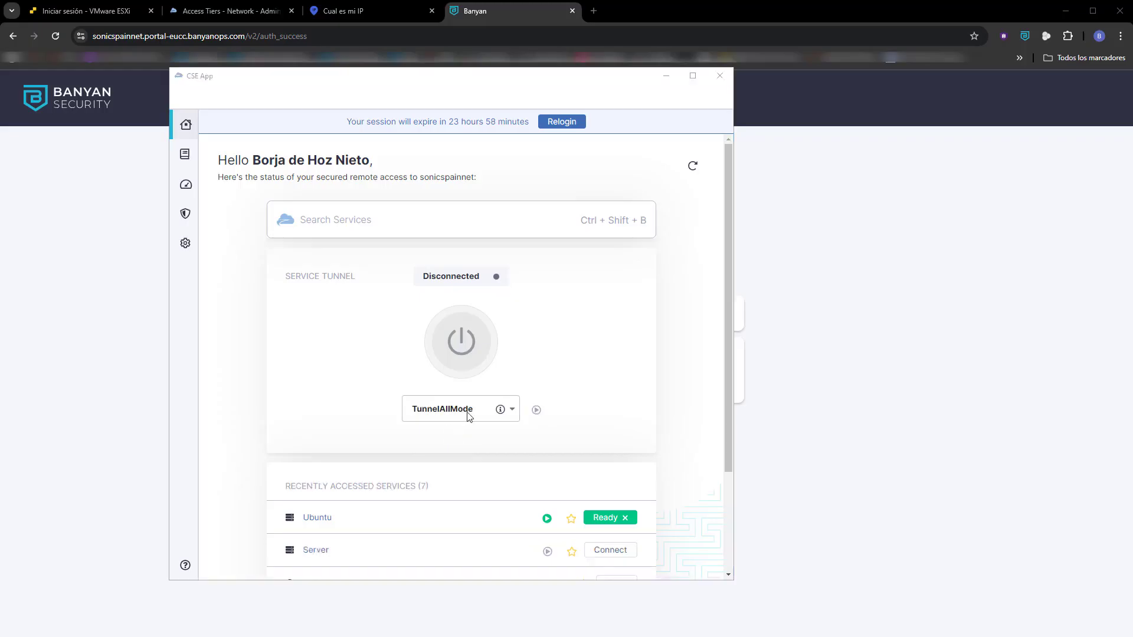
# Connect the TunnelAllMode service tunnel in the CSE App and reload the public IP page to check the outgoing address.
pyautogui.click(466, 360)
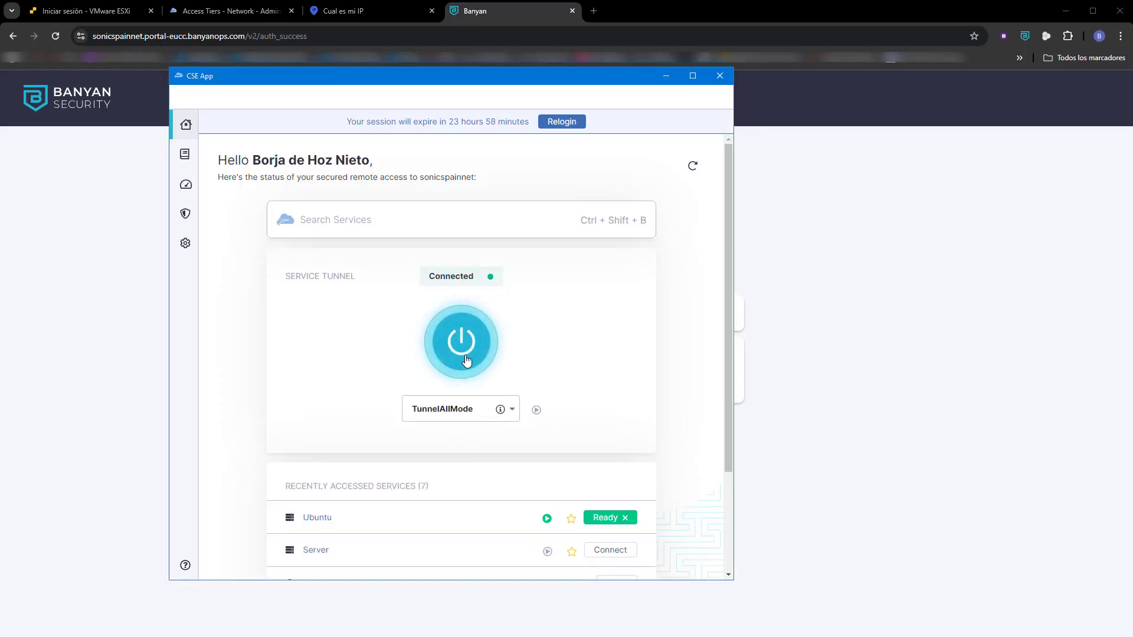
pyautogui.click(381, 13)
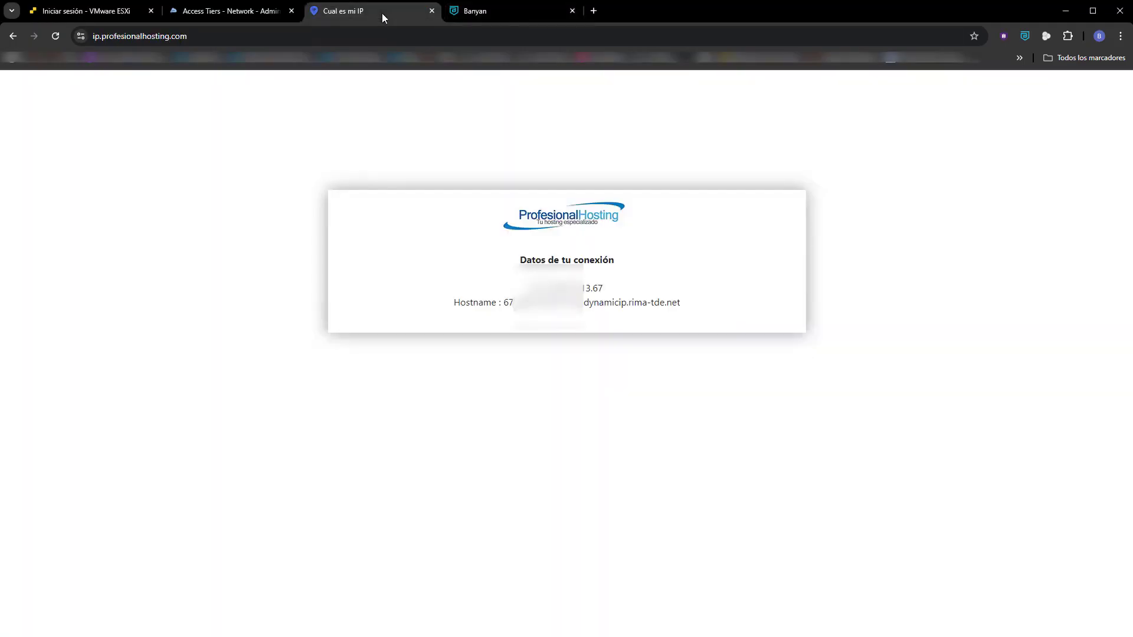
pyautogui.click(58, 37)
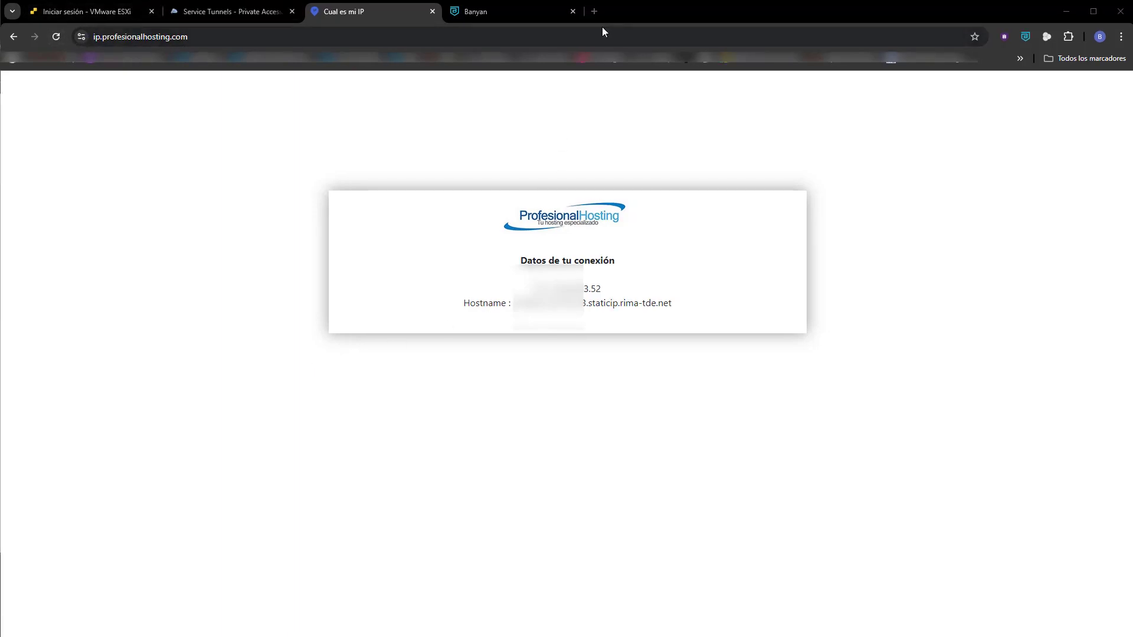
# Open the firewall login page at nsv3.sonicspain.net in a new browser tab to test access through the tunnel.
pyautogui.click(594, 11)
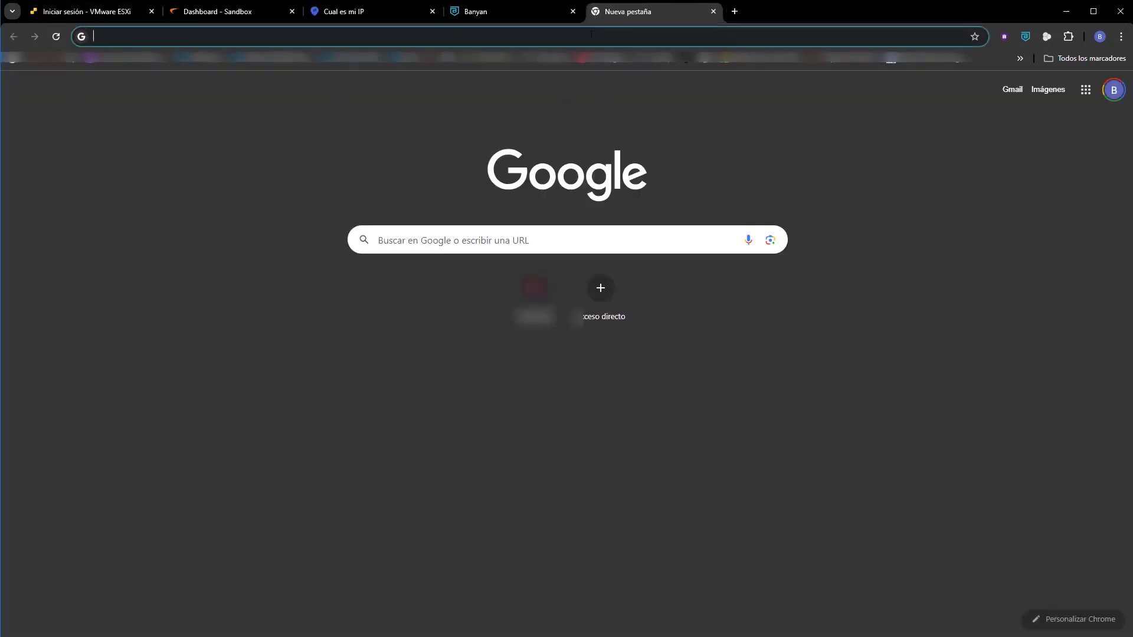
pyautogui.write('nsv')
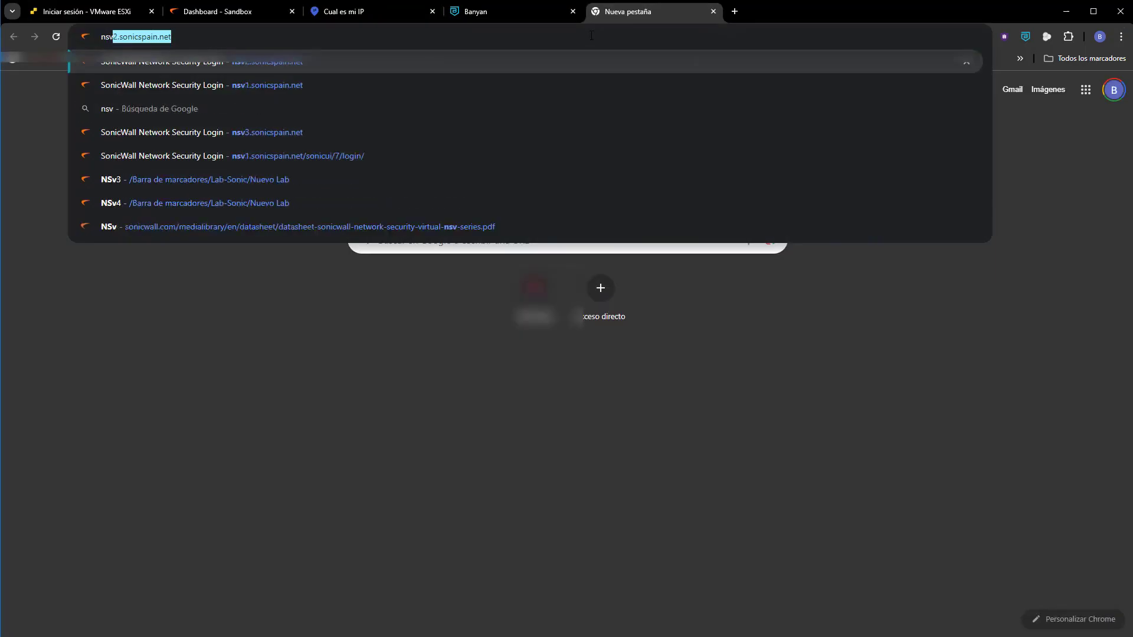
pyautogui.write('3')
pyautogui.press('Return')
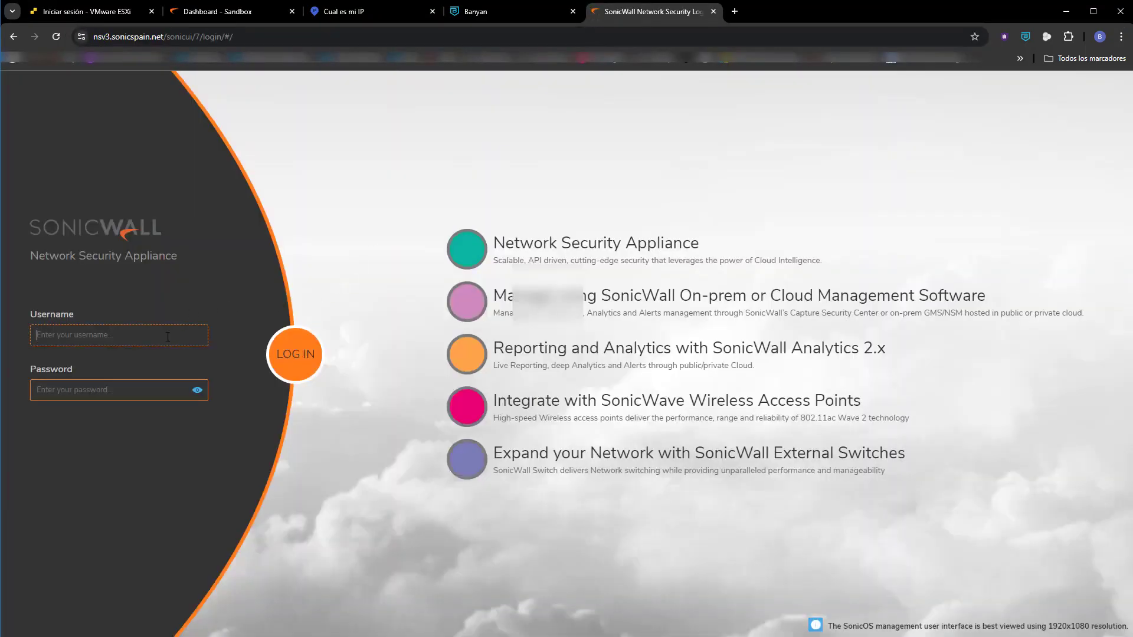
# Open the Private Access event log in the Cloud Secure Edge console and look over the most recent access events.
pyautogui.click(236, 12)
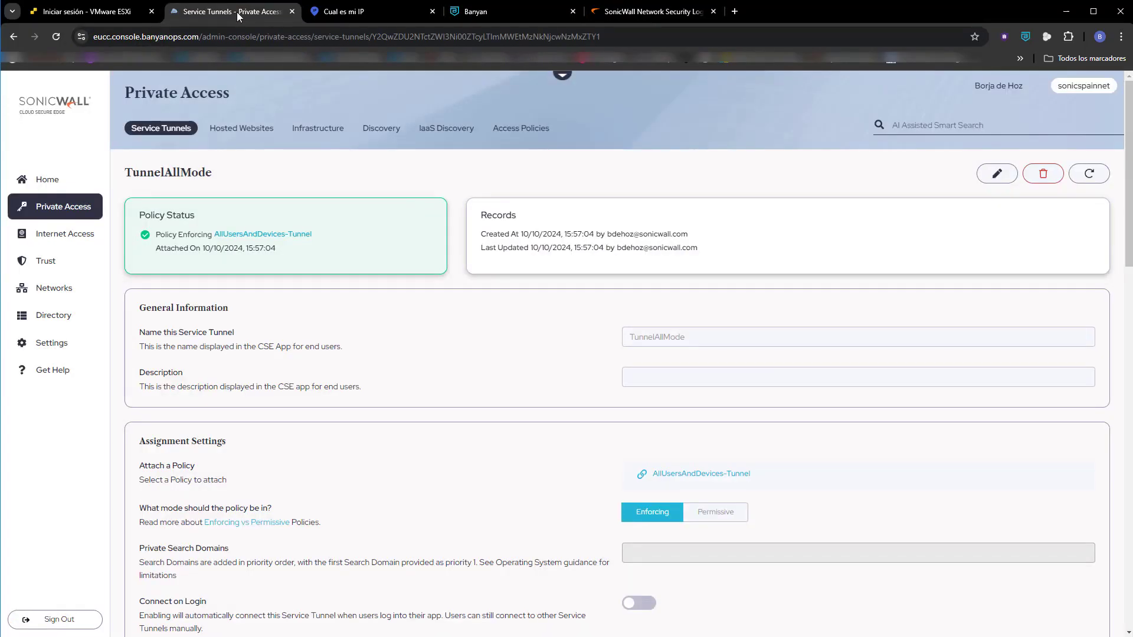
pyautogui.click(41, 179)
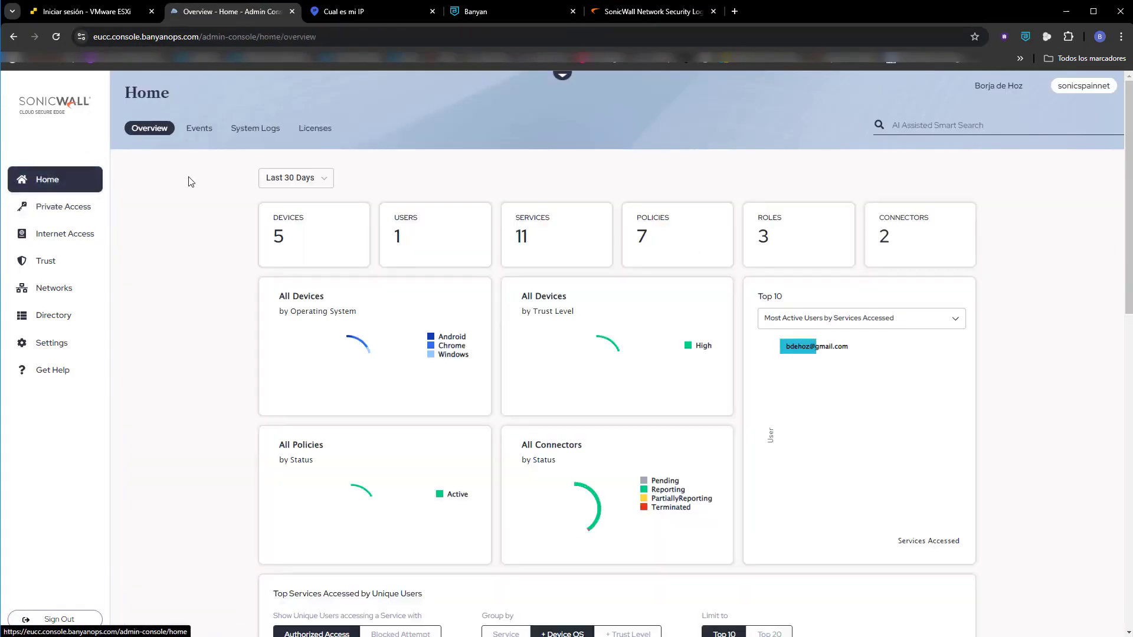
pyautogui.click(192, 129)
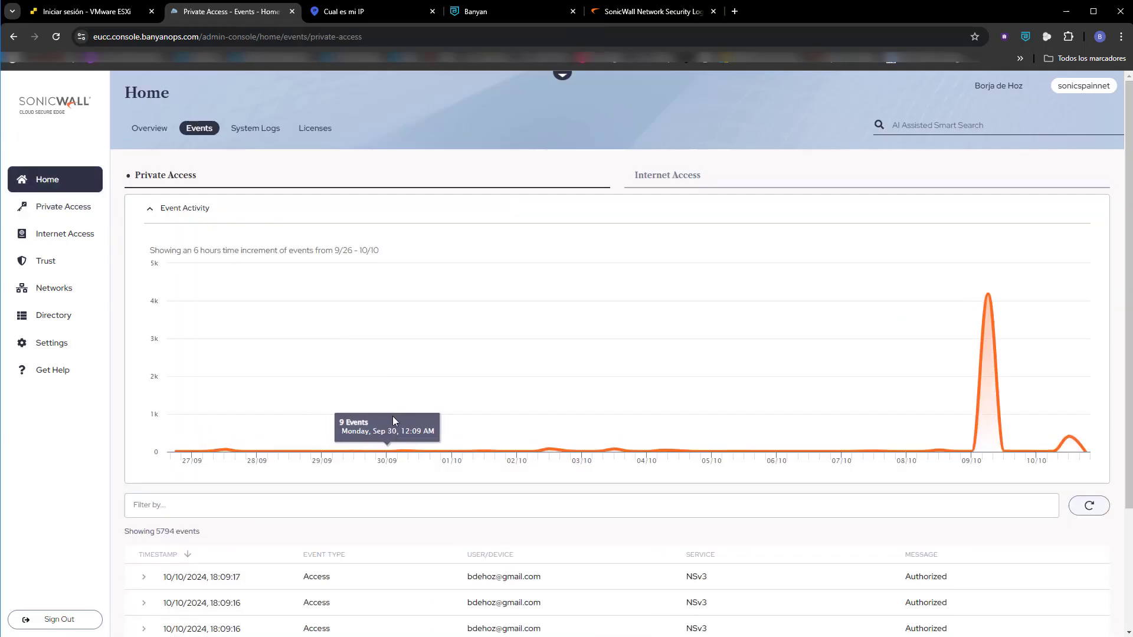
pyautogui.scroll(-2, 405, 519)
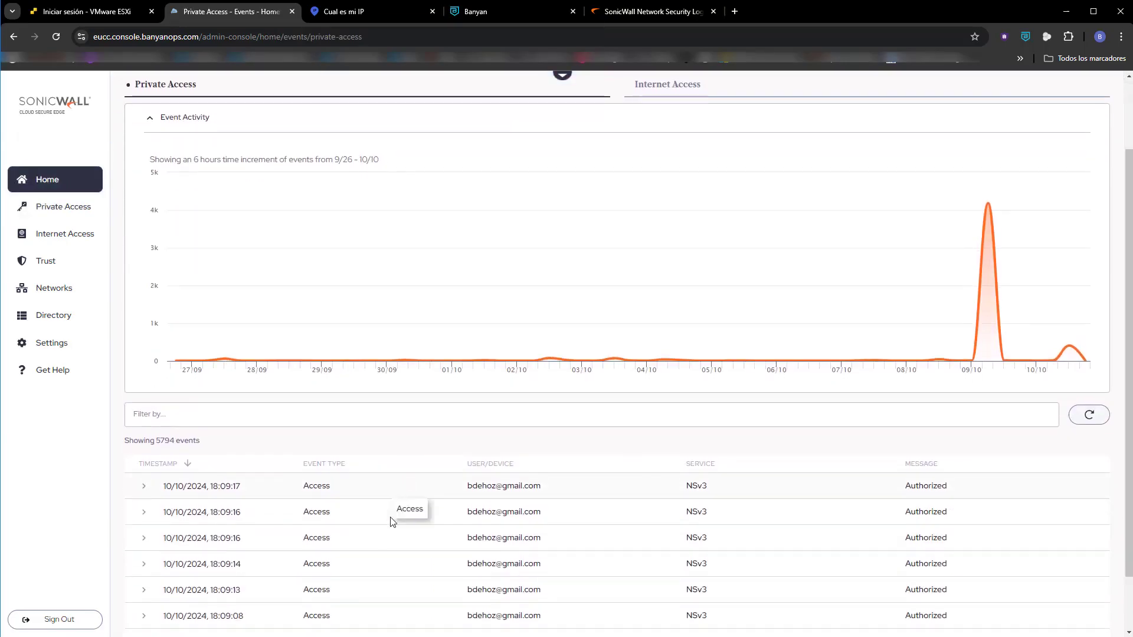
pyautogui.scroll(-1, 393, 522)
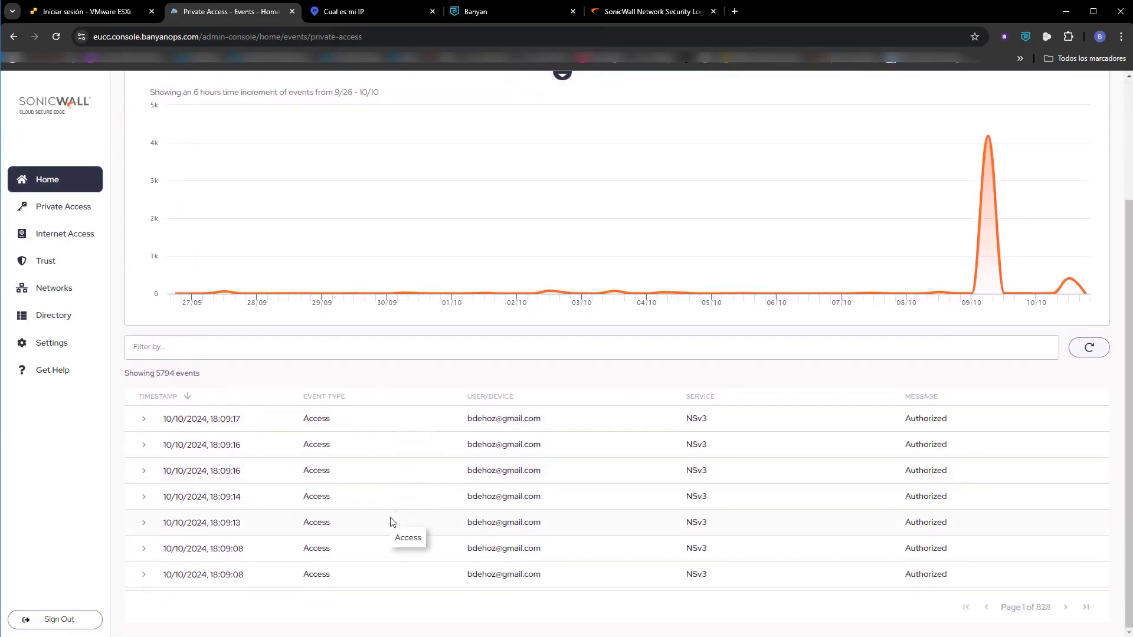
# Expand the newest NSv3 access event and its reported_by details, and highlight the access_tier_public_address entry.
pyautogui.click(144, 420)
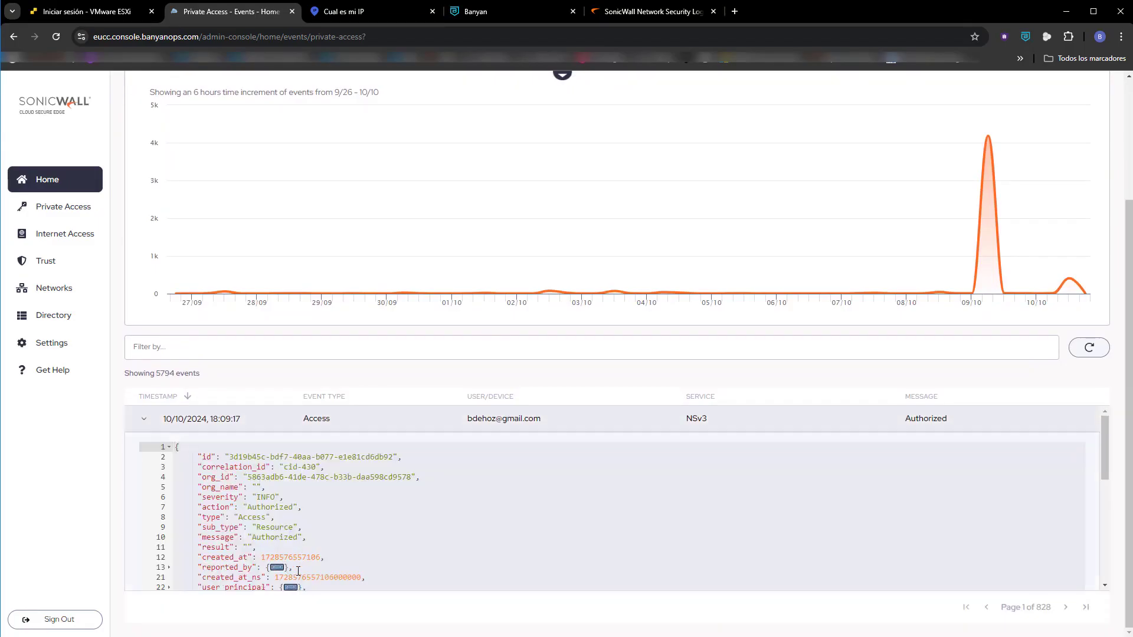
pyautogui.click(277, 568)
pyautogui.scroll(-2, 310, 557)
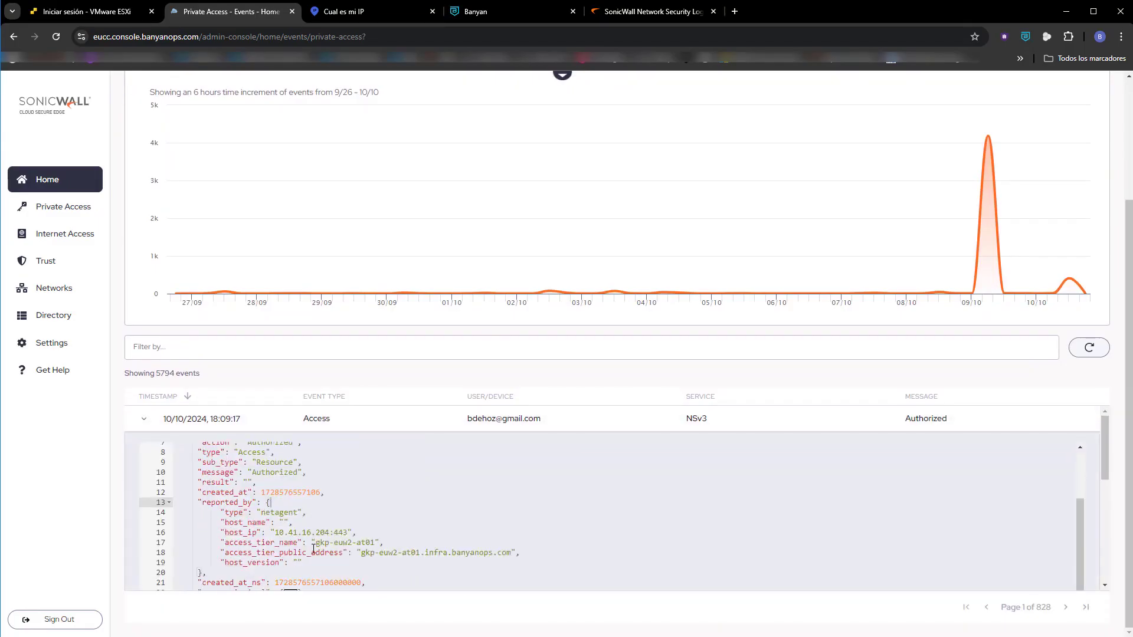
pyautogui.moveTo(223, 553); pyautogui.dragTo(513, 553)
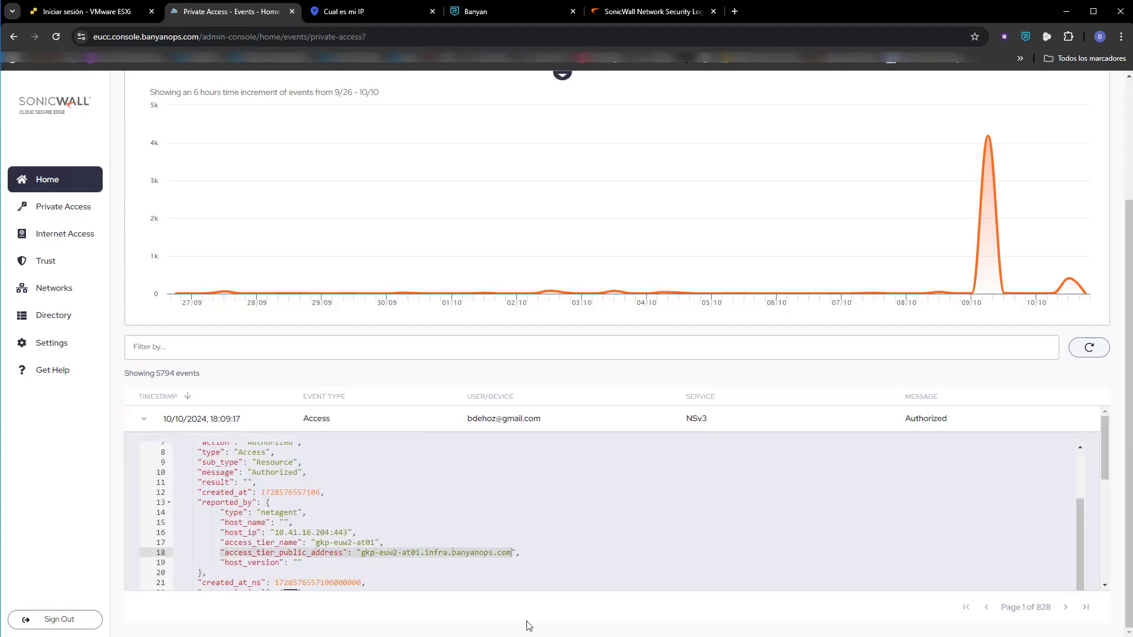